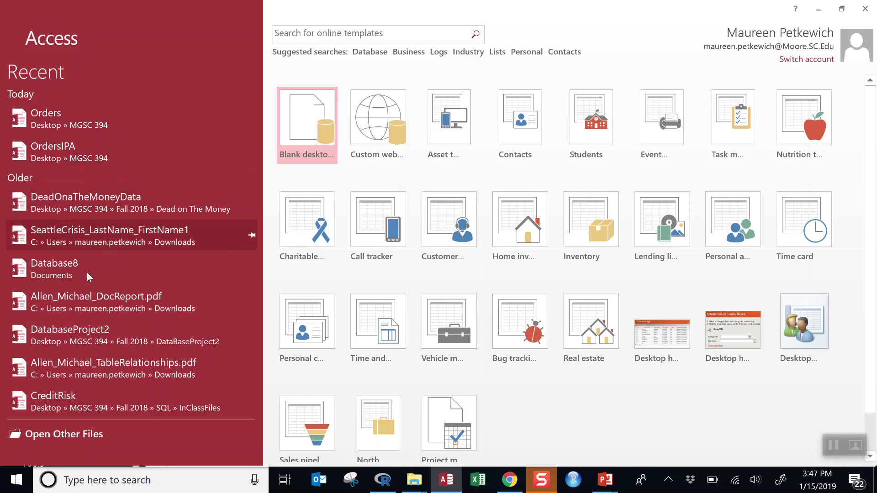
# Step: Open the recent Orders database from the MGSC 394 folder and display its tblOrder table
pyautogui.click(62, 435)
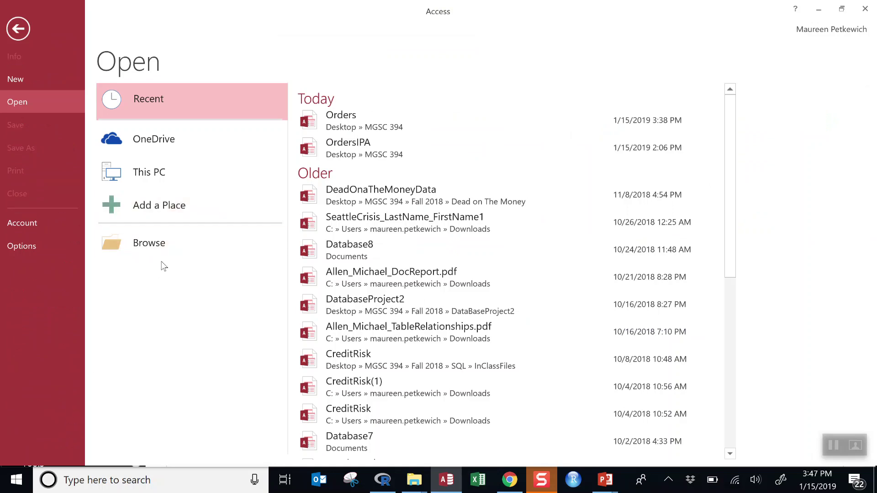
pyautogui.click(159, 249)
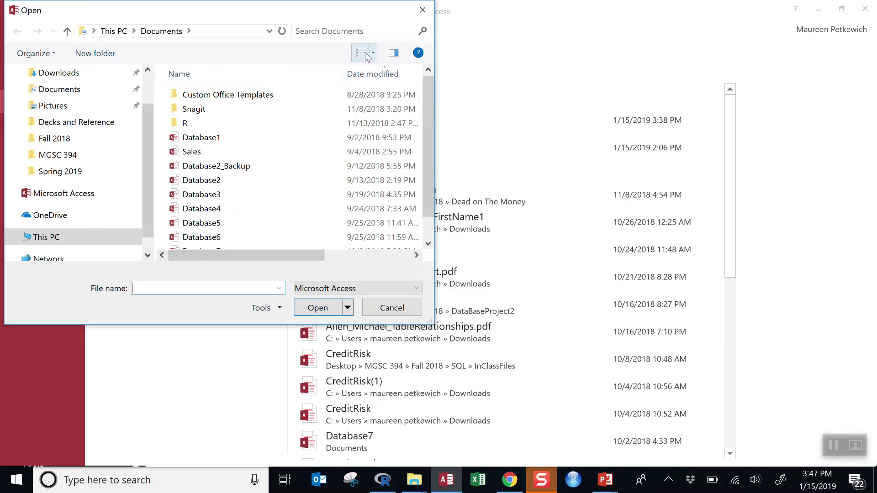
pyautogui.click(428, 13)
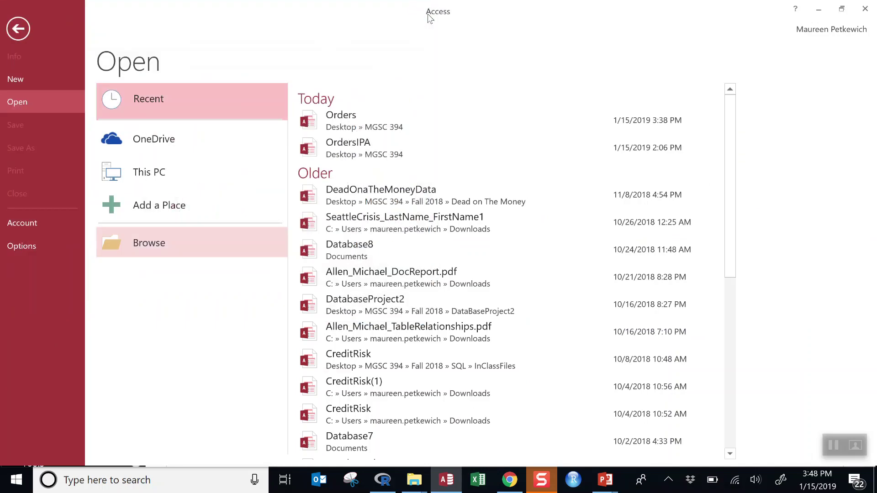
pyautogui.click(340, 126)
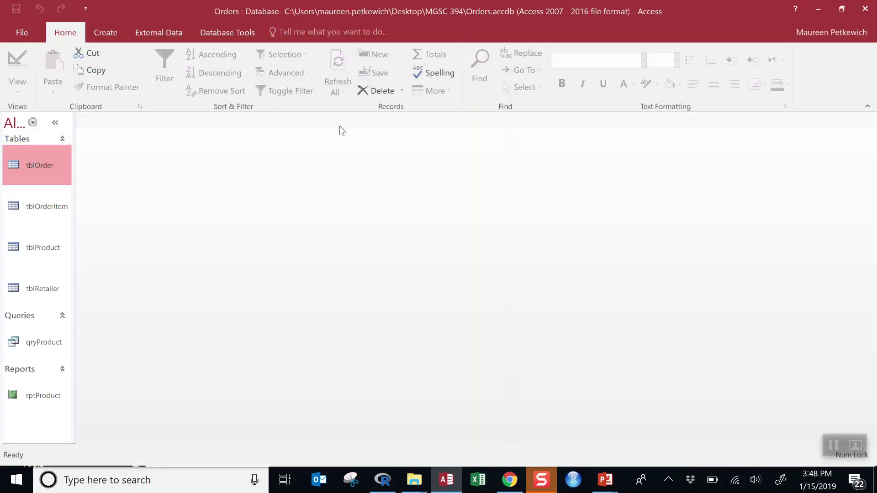
pyautogui.doubleClick(42, 158)
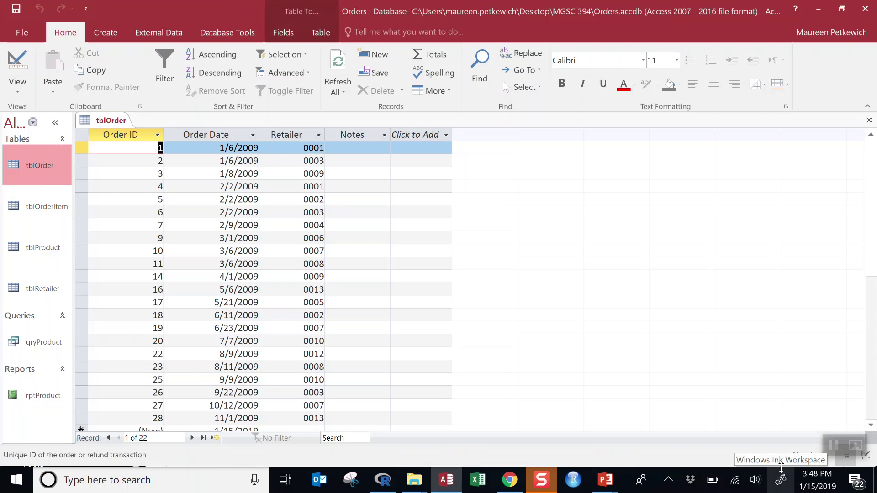
# Step: Capture a screen sketch of the open tblOrder table, highlight the ribbon commands in yellow, and erase that highlight
pyautogui.click(781, 480)
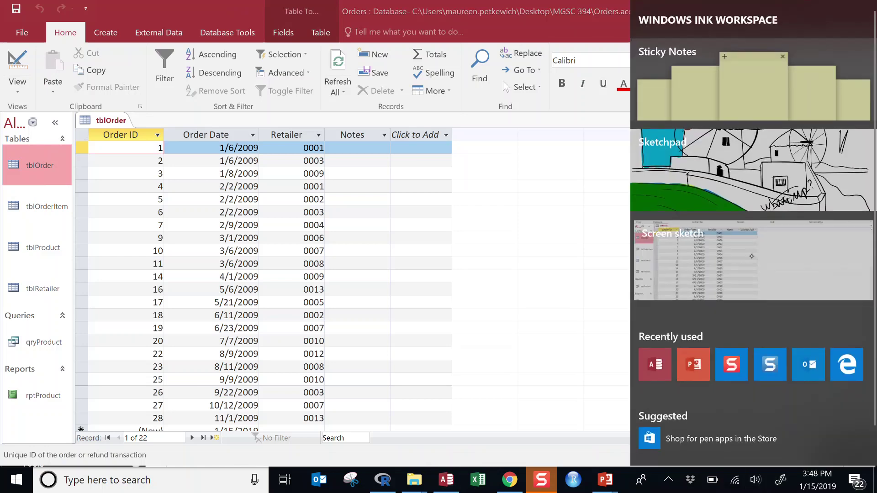
pyautogui.click(742, 247)
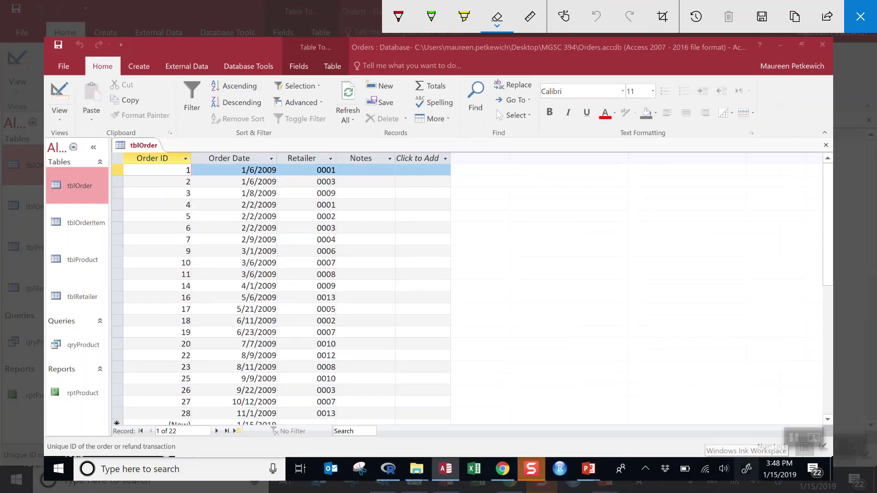
pyautogui.click(465, 17)
pyautogui.moveTo(54, 98)
pyautogui.mouseDown()
pyautogui.moveTo(64, 107)
pyautogui.moveTo(779, 111)
pyautogui.mouseUp()
pyautogui.click(497, 16)
pyautogui.click(497, 106)
# Step: Highlight the database path in the captured title bar in yellow, and erase the highlight
pyautogui.click(464, 17)
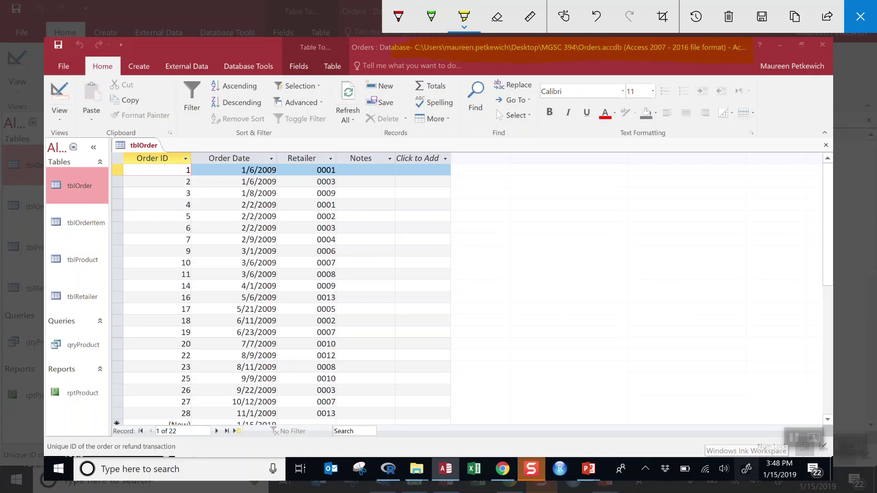
pyautogui.click(497, 17)
pyautogui.click(494, 47)
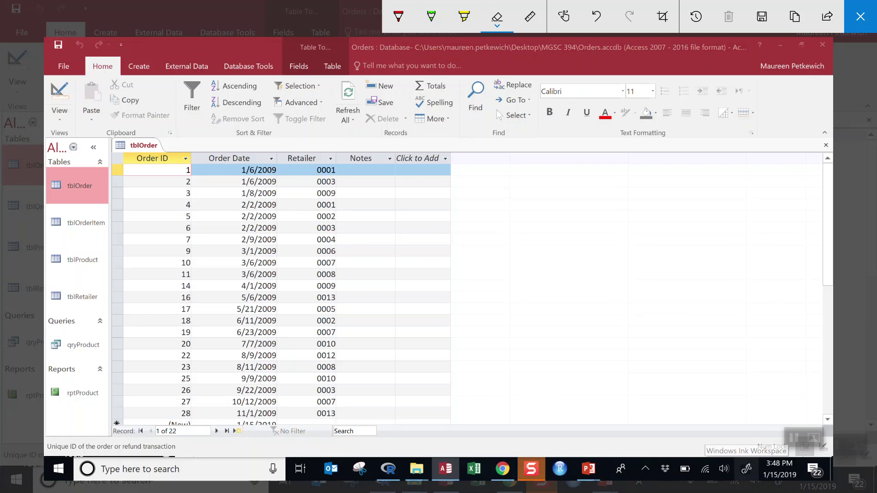
# Step: Highlight the list of tables, queries and reports in yellow on the sketch, and erase the highlight
pyautogui.click(464, 16)
pyautogui.moveTo(77, 171); pyautogui.dragTo(73, 429)
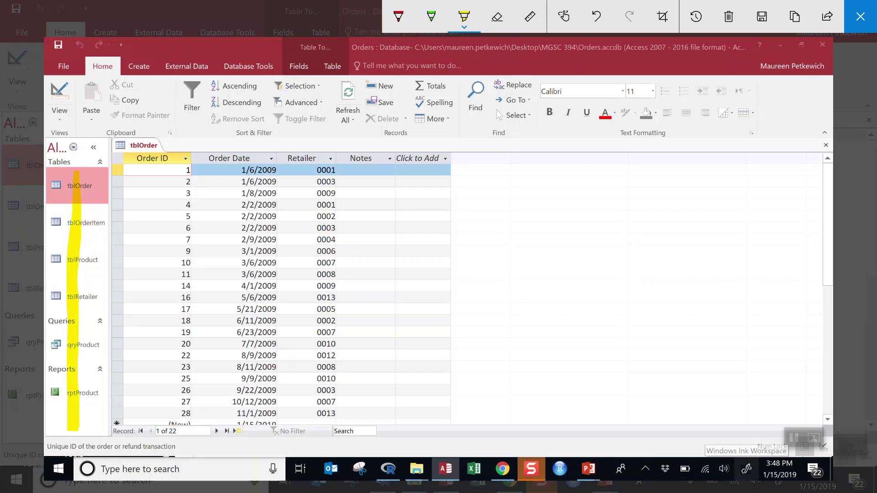
pyautogui.click(497, 16)
pyautogui.click(75, 367)
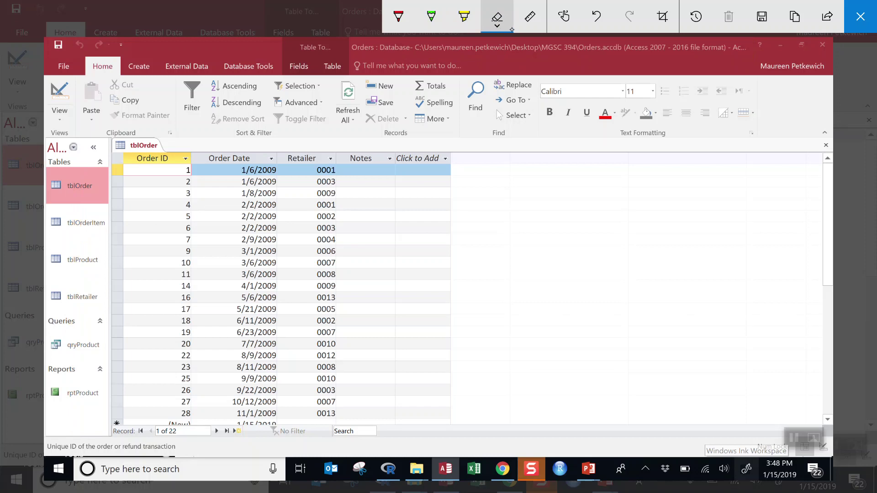
# Step: Outline the Records command group in red on the sketch, and erase the outline
pyautogui.click(398, 16)
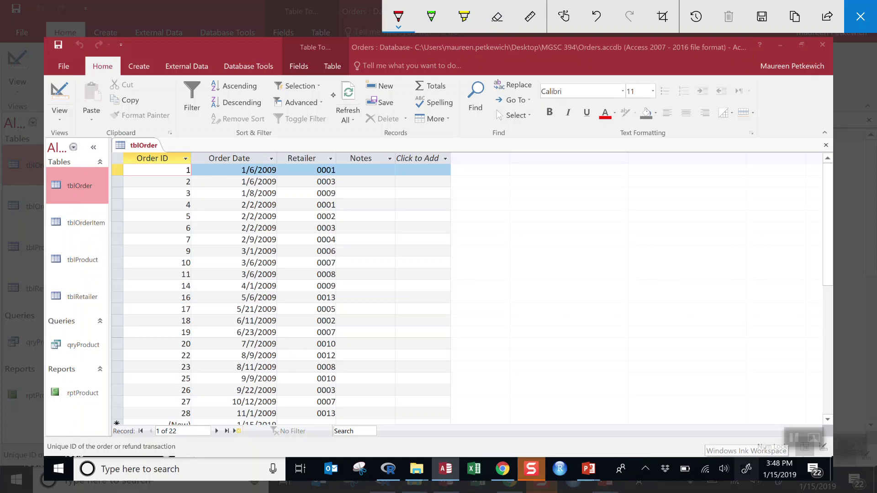
pyautogui.moveTo(333, 81)
pyautogui.mouseDown()
pyautogui.moveTo(332, 114)
pyautogui.moveTo(363, 142)
pyautogui.moveTo(454, 137)
pyautogui.moveTo(466, 85)
pyautogui.moveTo(334, 83)
pyautogui.mouseUp()
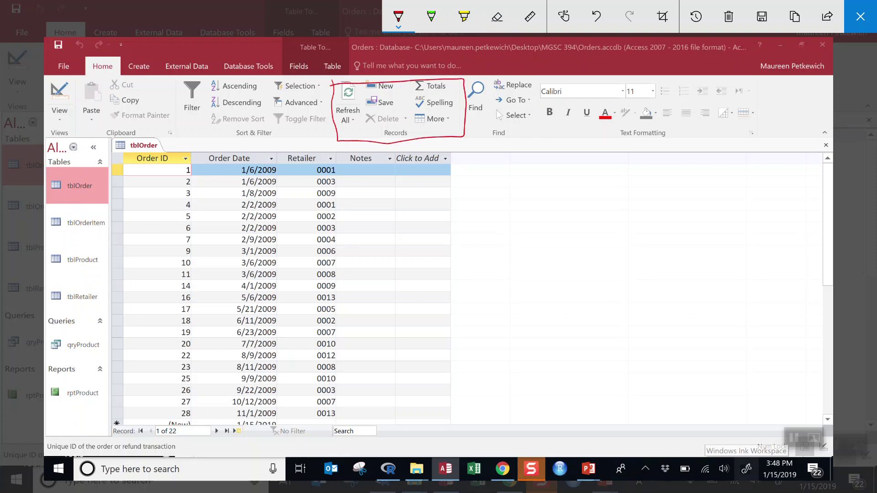
pyautogui.click(498, 16)
pyautogui.click(425, 82)
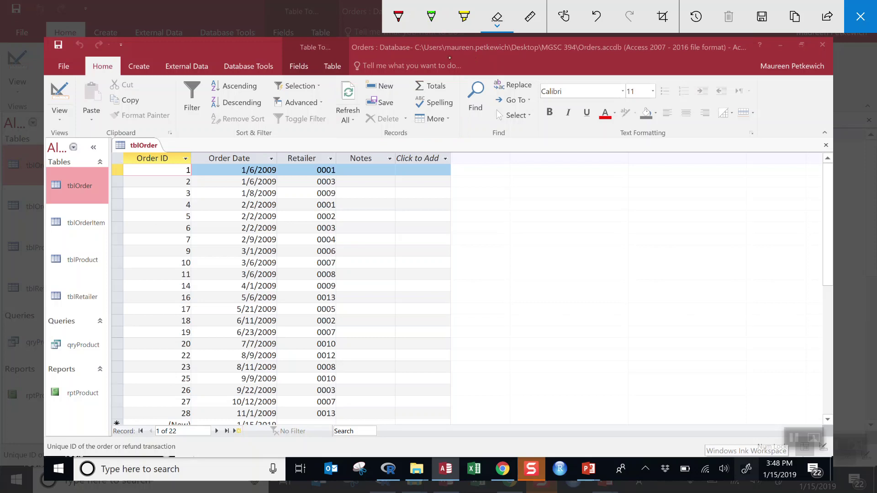
# Step: Set the ballpoint pen colour to blue and draw a mark at the Tell Me search box on the sketch
pyautogui.click(398, 17)
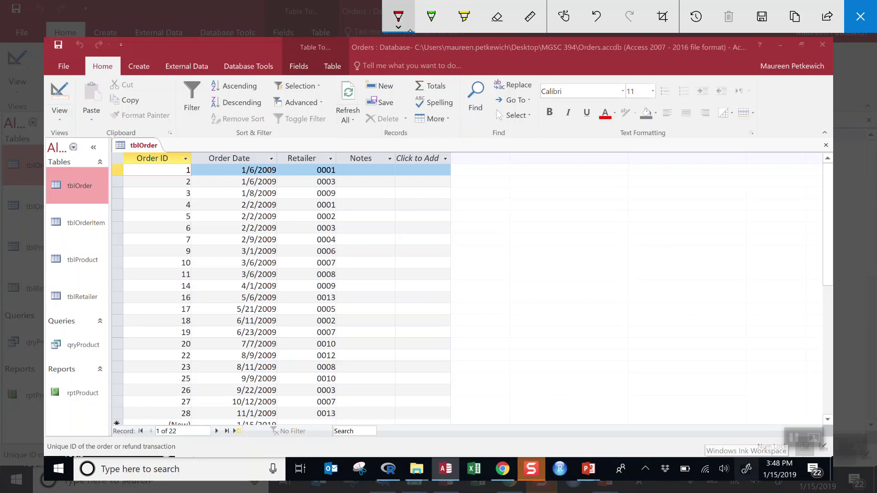
pyautogui.click(398, 17)
pyautogui.click(450, 154)
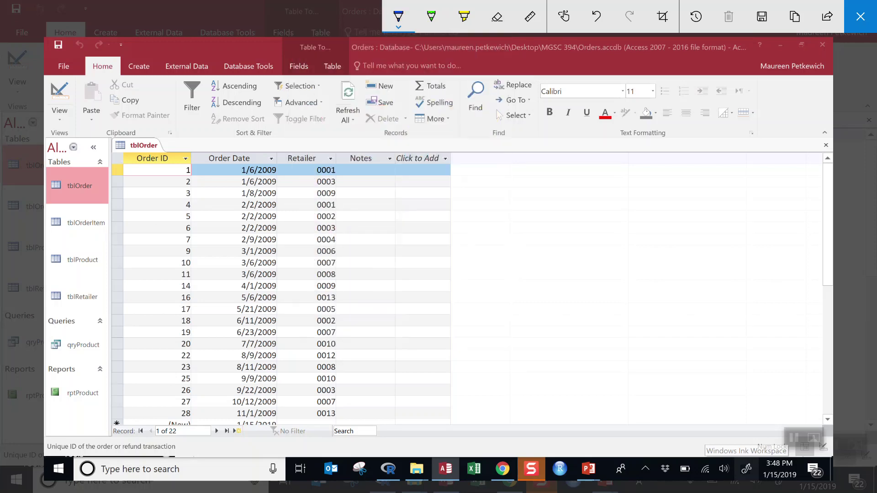
pyautogui.moveTo(347, 58)
pyautogui.mouseDown()
pyautogui.moveTo(333, 77)
pyautogui.moveTo(361, 57)
pyautogui.mouseUp()
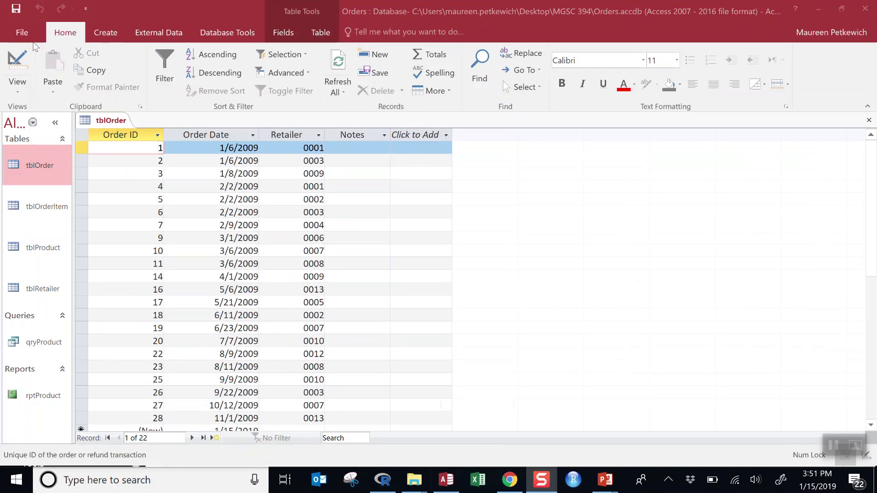
# Step: Show the commands for creating database objects and capture a new screen sketch of them
pyautogui.click(106, 37)
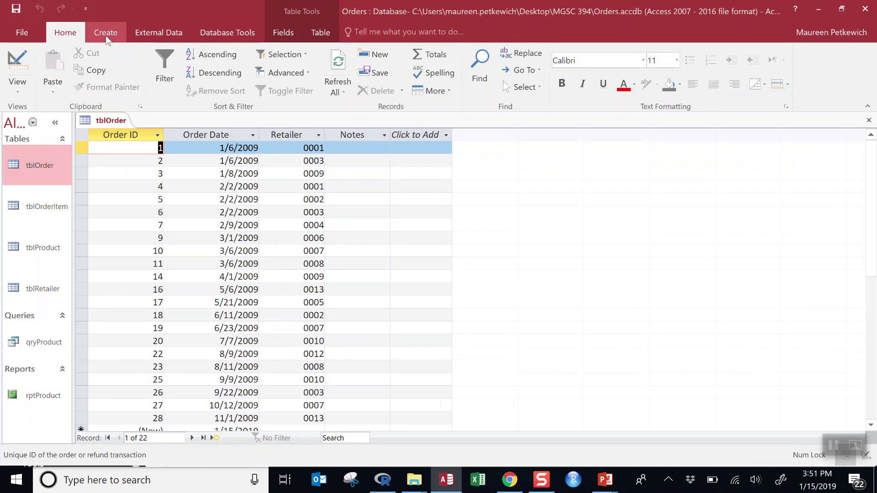
pyautogui.click(105, 37)
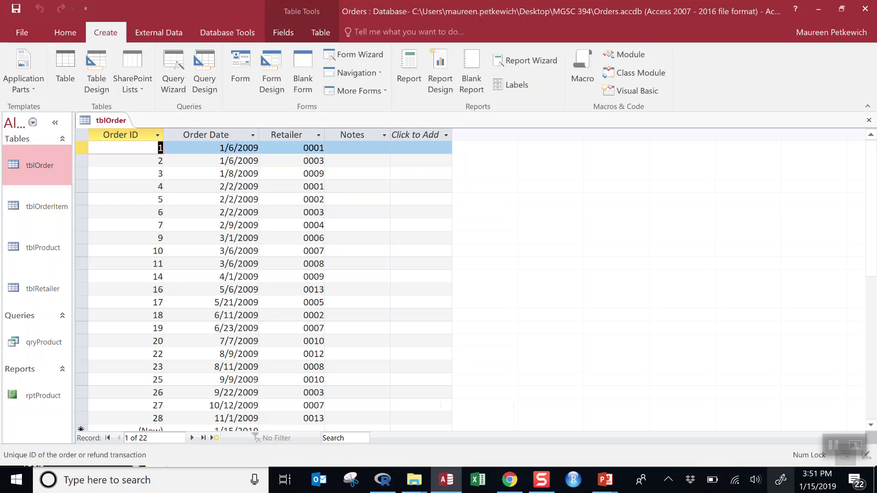
pyautogui.click(781, 480)
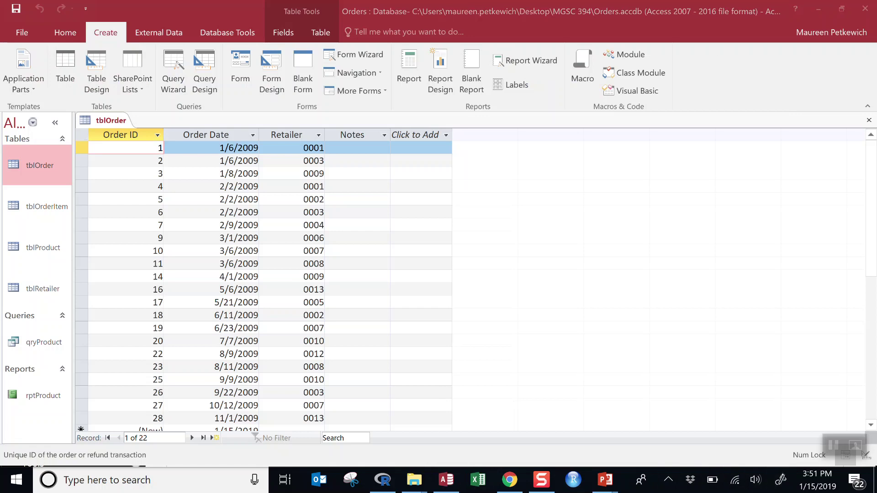
pyautogui.click(781, 479)
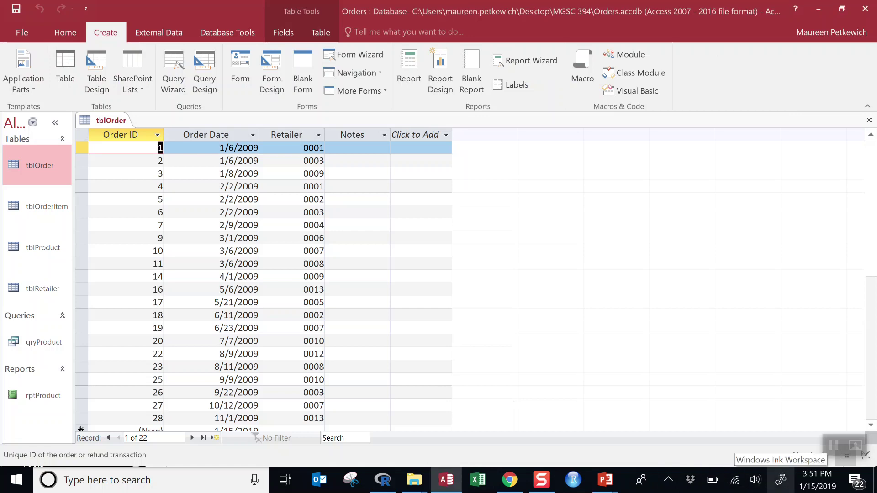
pyautogui.click(780, 479)
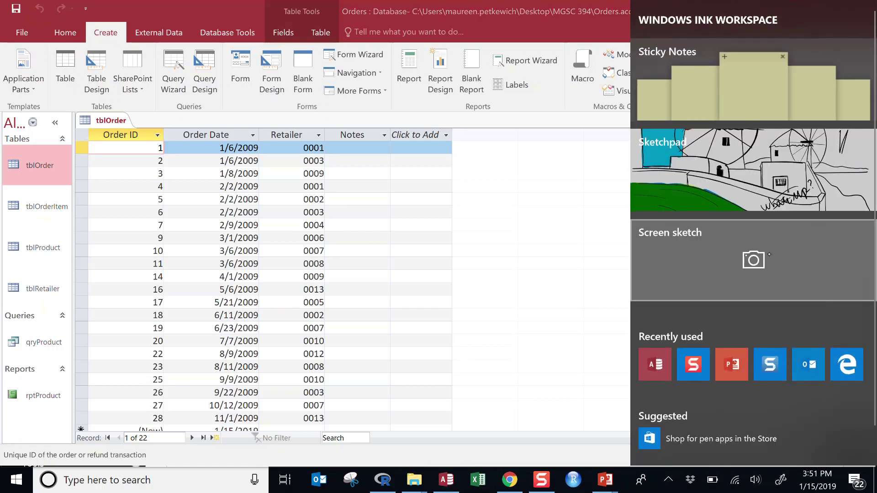
pyautogui.click(806, 249)
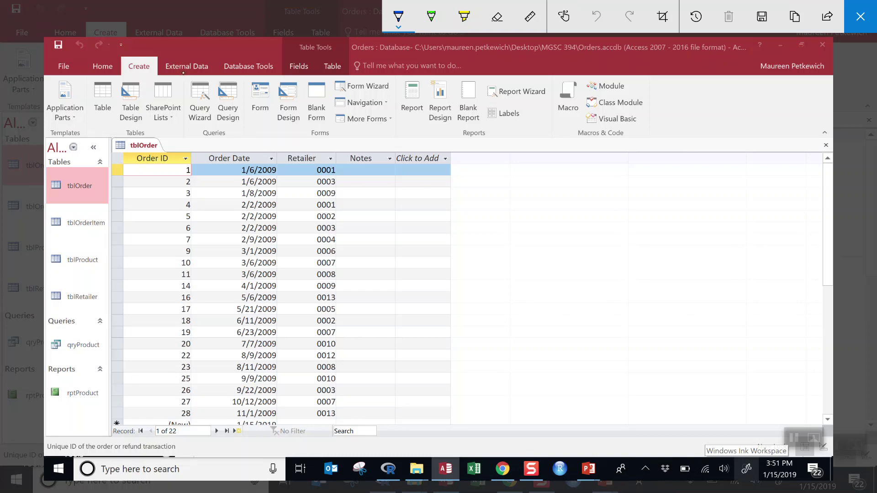
# Step: Outline the Templates and Tables groups together and the Queries group separately in blue on the sketch
pyautogui.click(399, 16)
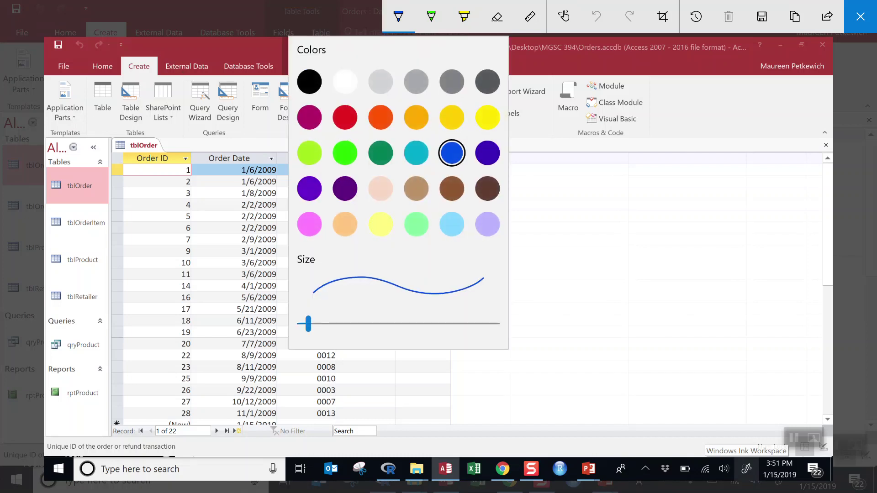
pyautogui.click(399, 17)
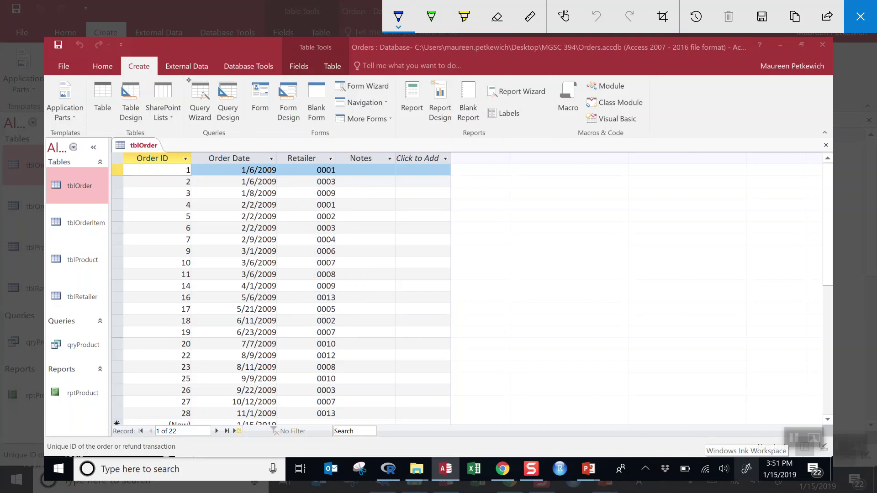
pyautogui.moveTo(187, 72)
pyautogui.mouseDown()
pyautogui.moveTo(183, 129)
pyautogui.moveTo(52, 137)
pyautogui.moveTo(44, 120)
pyautogui.mouseUp()
pyautogui.moveTo(121, 73); pyautogui.dragTo(183, 73)
pyautogui.moveTo(189, 130)
pyautogui.mouseDown()
pyautogui.moveTo(228, 130)
pyautogui.moveTo(245, 96)
pyautogui.moveTo(180, 76)
pyautogui.mouseUp()
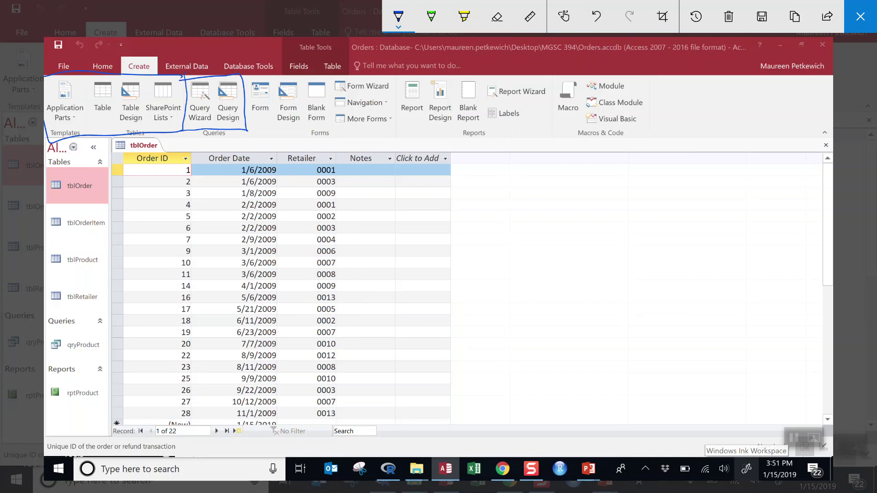
pyautogui.moveTo(247, 130)
pyautogui.mouseDown()
pyautogui.moveTo(336, 135)
pyautogui.moveTo(326, 80)
pyautogui.mouseUp()
pyautogui.moveTo(251, 76); pyautogui.dragTo(236, 78)
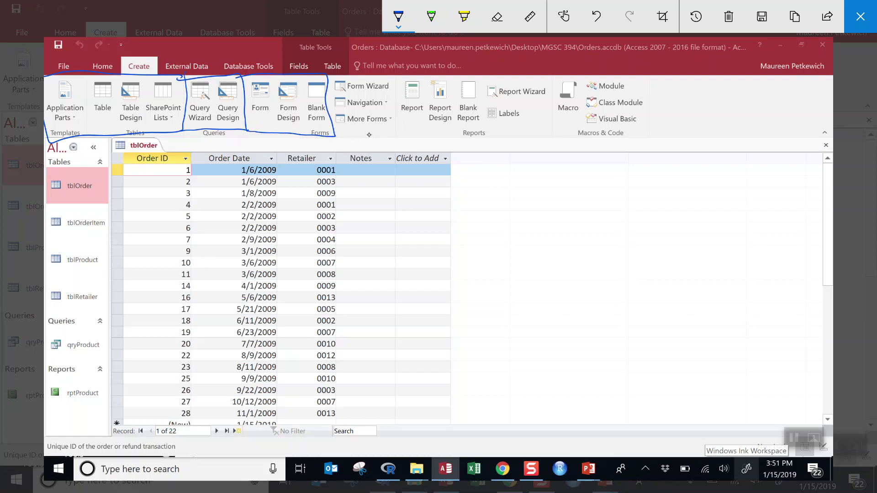
pyautogui.click(497, 17)
pyautogui.click(325, 83)
# Step: Outline the full Forms group, the Reports group and the Macros & Code group in blue on the sketch
pyautogui.click(398, 17)
pyautogui.moveTo(268, 135)
pyautogui.mouseDown()
pyautogui.moveTo(246, 135)
pyautogui.moveTo(351, 133)
pyautogui.moveTo(400, 106)
pyautogui.moveTo(336, 78)
pyautogui.moveTo(242, 79)
pyautogui.mouseUp()
pyautogui.moveTo(399, 133)
pyautogui.mouseDown()
pyautogui.moveTo(547, 133)
pyautogui.moveTo(554, 119)
pyautogui.moveTo(532, 80)
pyautogui.moveTo(393, 83)
pyautogui.mouseUp()
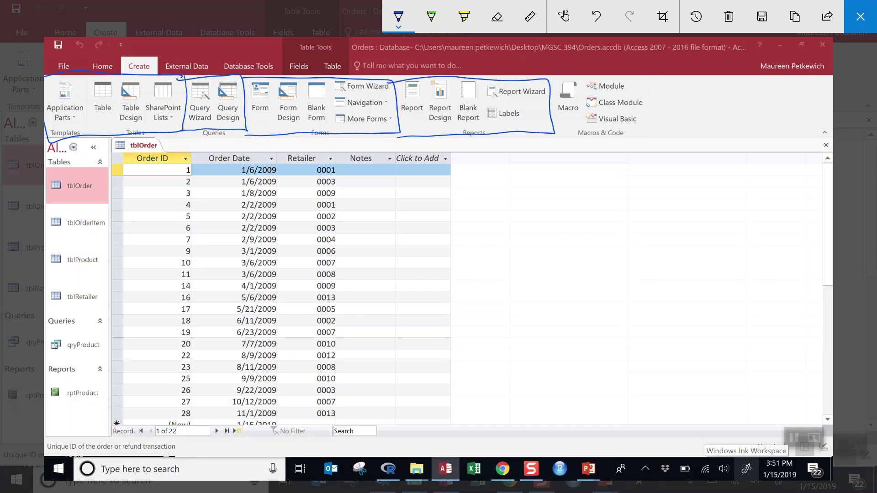
pyautogui.moveTo(555, 132)
pyautogui.mouseDown()
pyautogui.moveTo(625, 139)
pyautogui.moveTo(656, 85)
pyautogui.moveTo(546, 82)
pyautogui.mouseUp()
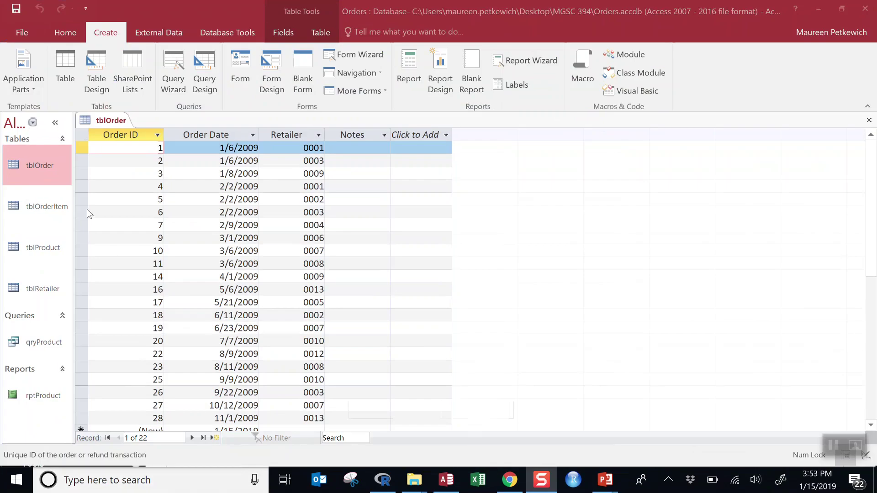
# Step: Close the tblOrder table and reopen it in Datasheet view
pyautogui.click(50, 177)
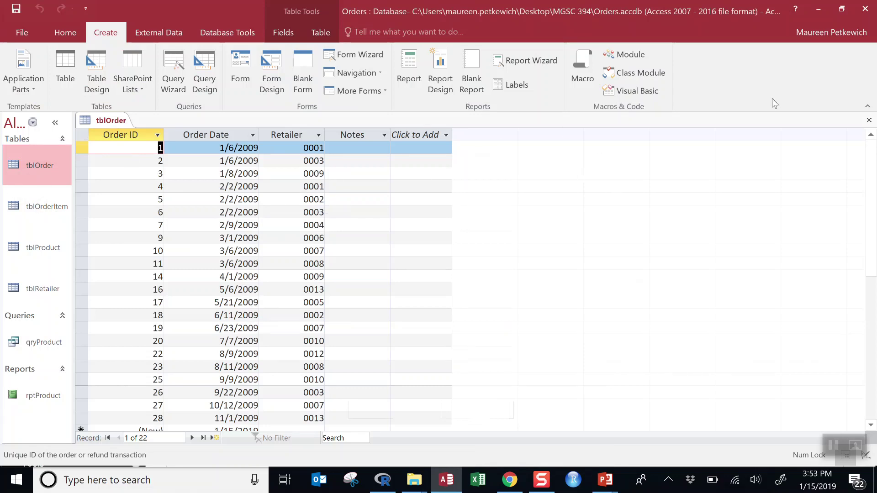
pyautogui.click(869, 121)
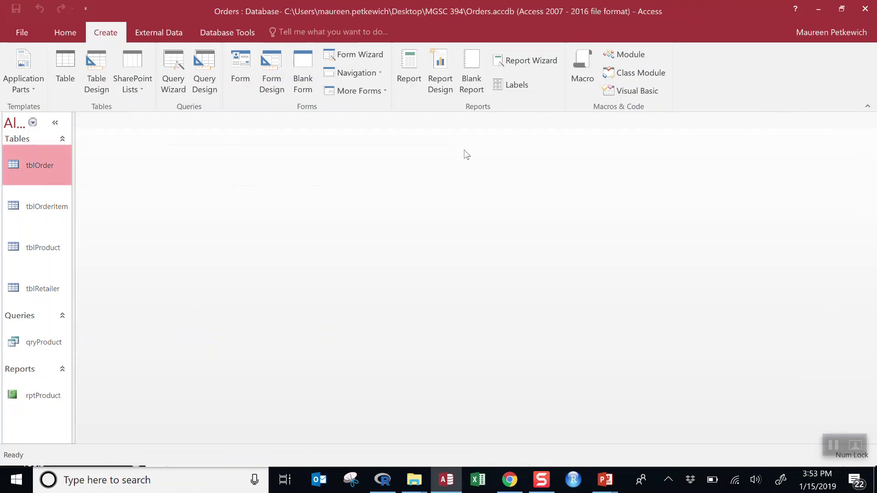
pyautogui.doubleClick(14, 171)
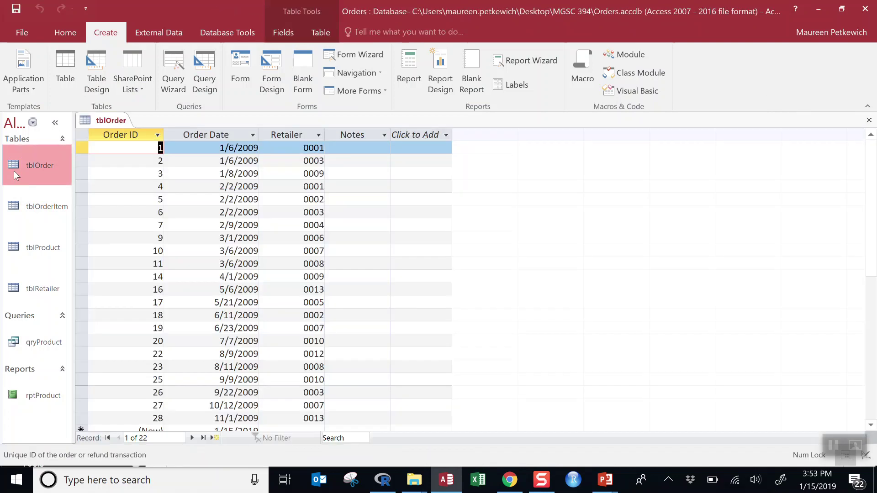
# Step: Open the tblOrderItem table alongside tblOrder and switch between the two, ending on tblOrderItem
pyautogui.doubleClick(43, 208)
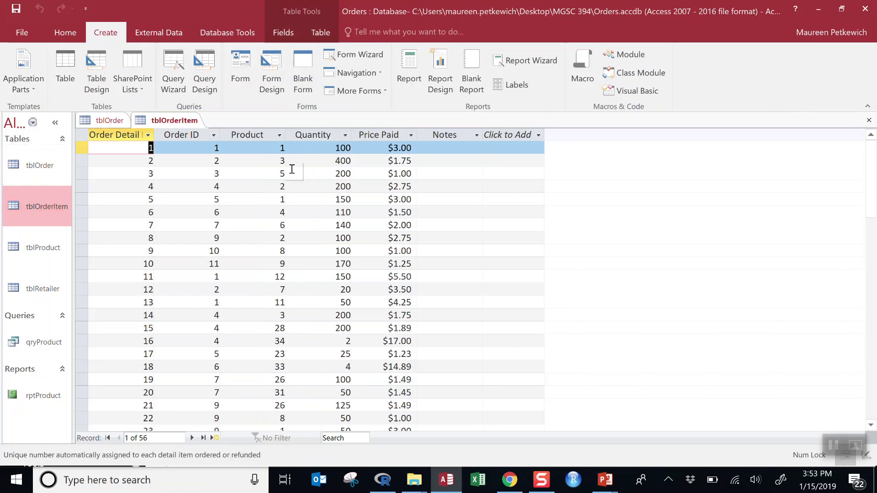
pyautogui.click(108, 120)
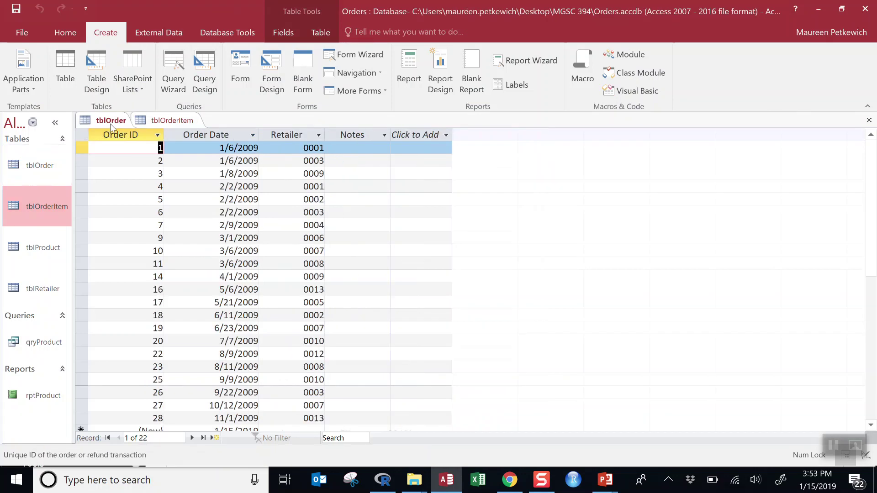
pyautogui.click(168, 121)
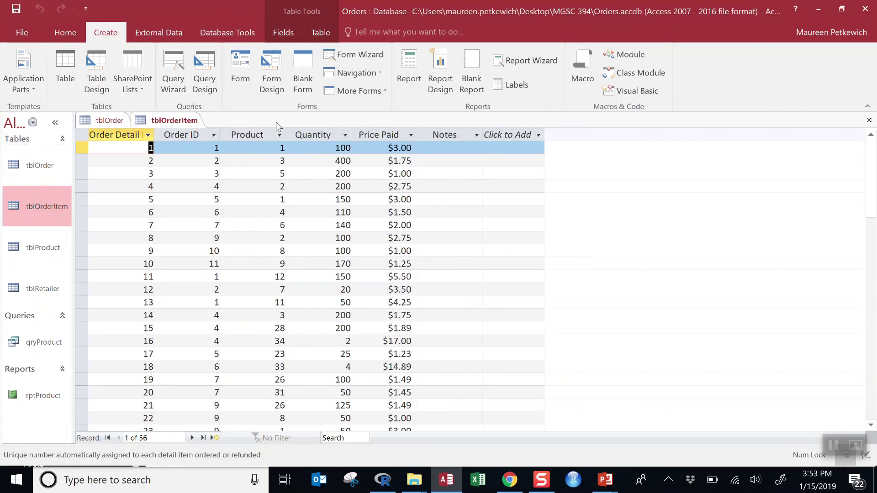
# Step: Close the tblOrderItem table and place the cursor in the Order Date cell of several tblOrder records
pyautogui.click(869, 120)
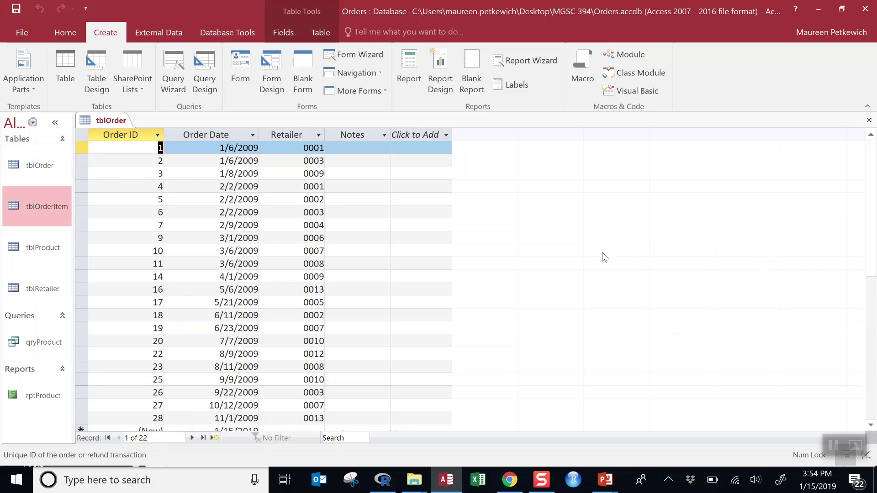
pyautogui.click(191, 367)
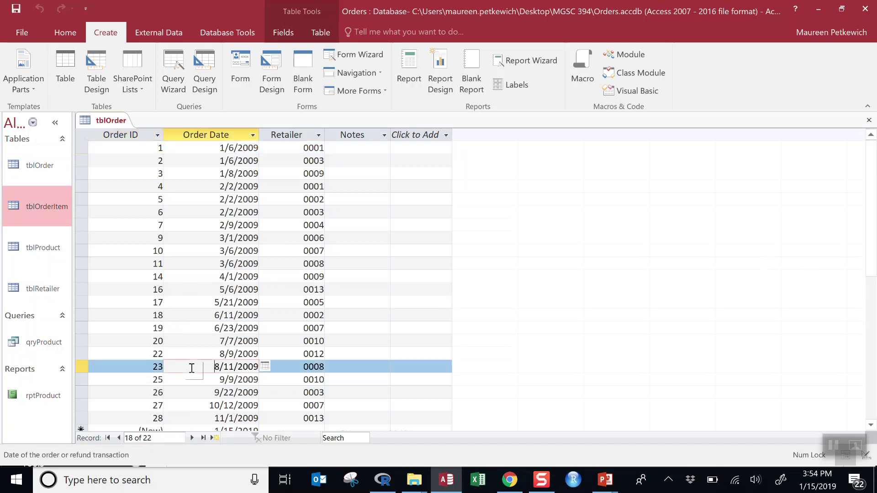
pyautogui.click(176, 165)
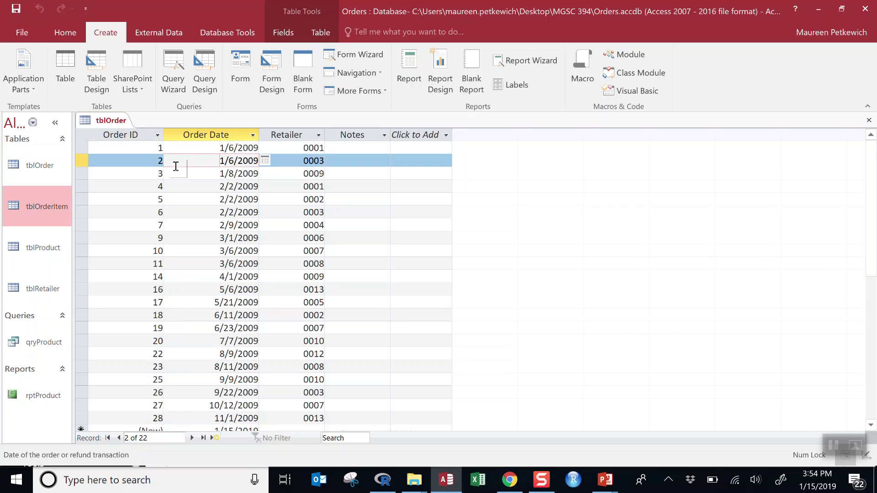
pyautogui.click(167, 275)
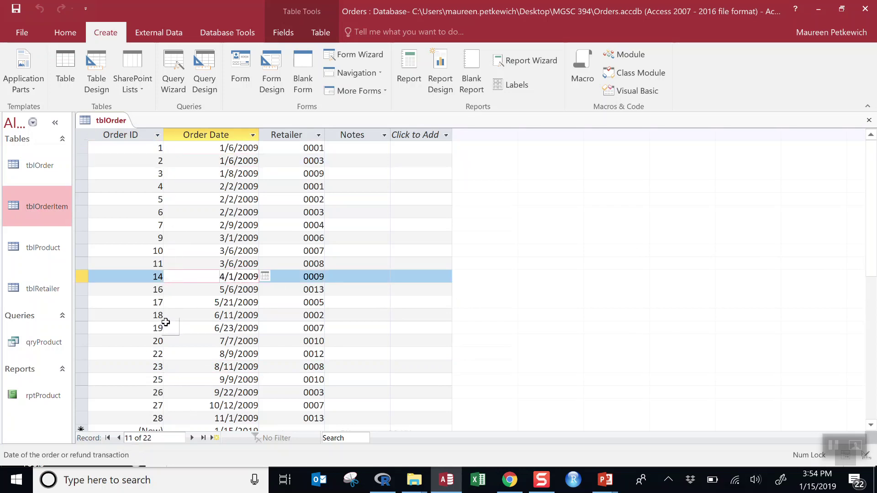
# Step: Move down the Order ID column from record 16 to record 22, the last order, and activate the current record number
pyautogui.click(158, 339)
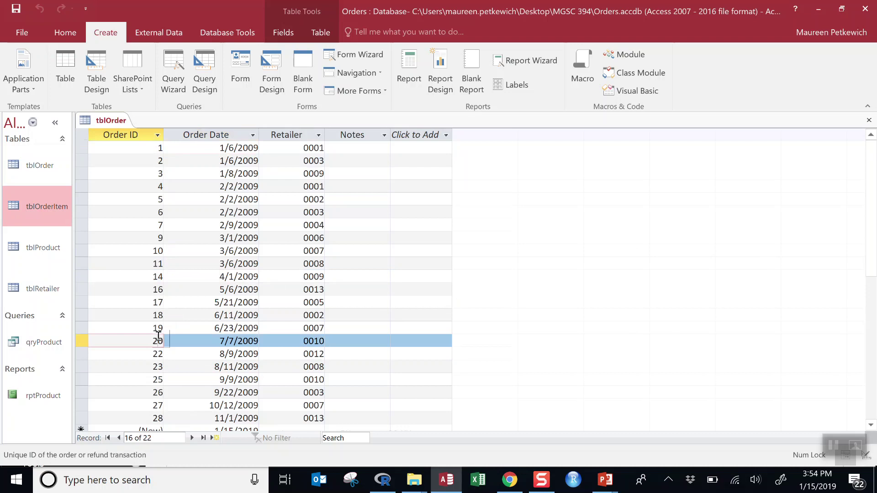
pyautogui.press('Down')
pyautogui.press('Down')
pyautogui.press('Down')
pyautogui.press('Down')
pyautogui.press('Down')
pyautogui.press('Down')
pyautogui.press('Down')
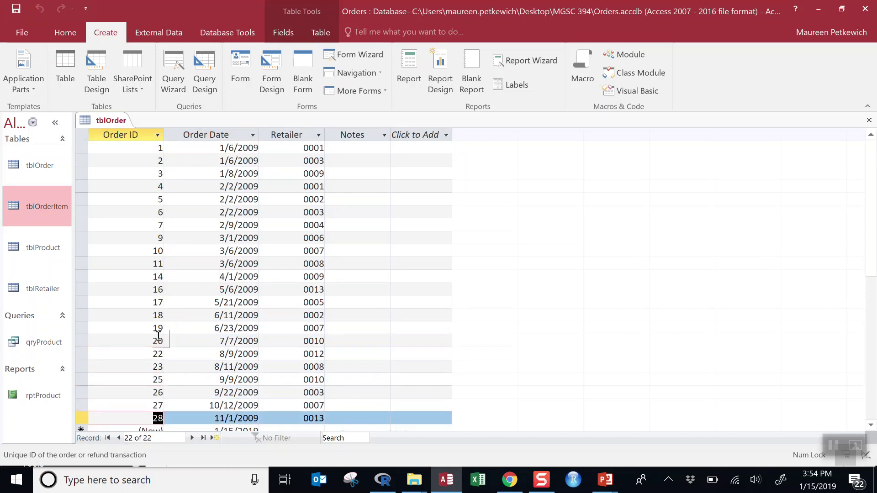
pyautogui.press('Up')
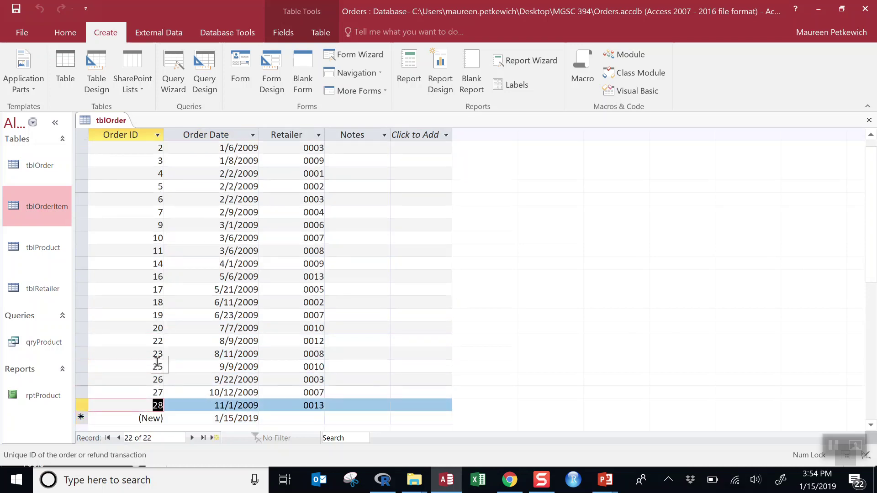
pyautogui.click(163, 440)
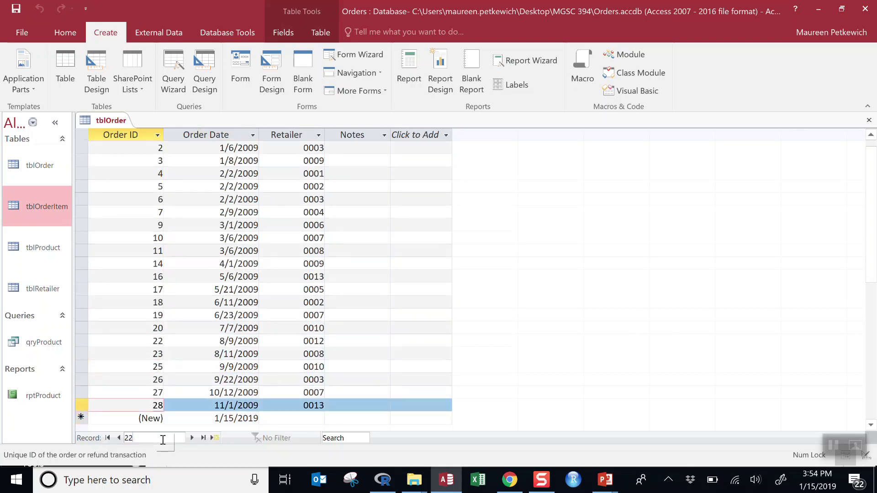
# Step: Select the Order Date in record 10 of tblOrder and advance record by record to record 19
pyautogui.click(424, 299)
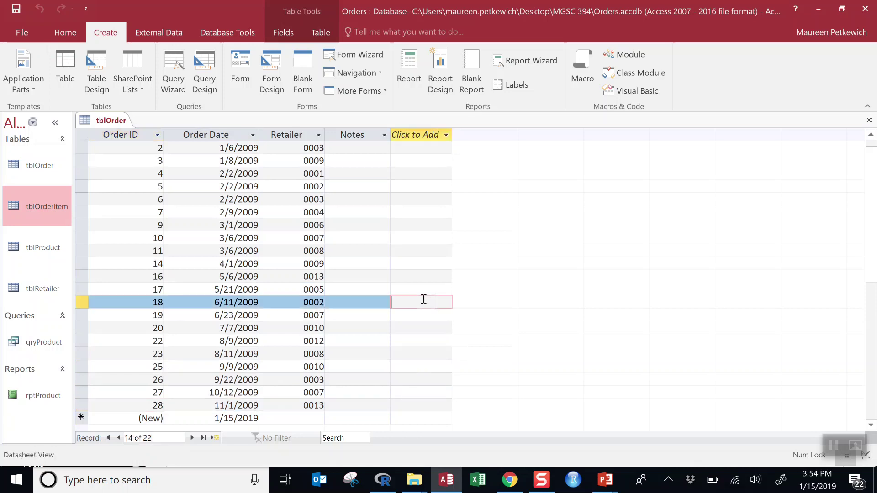
pyautogui.click(175, 268)
pyautogui.click(172, 251)
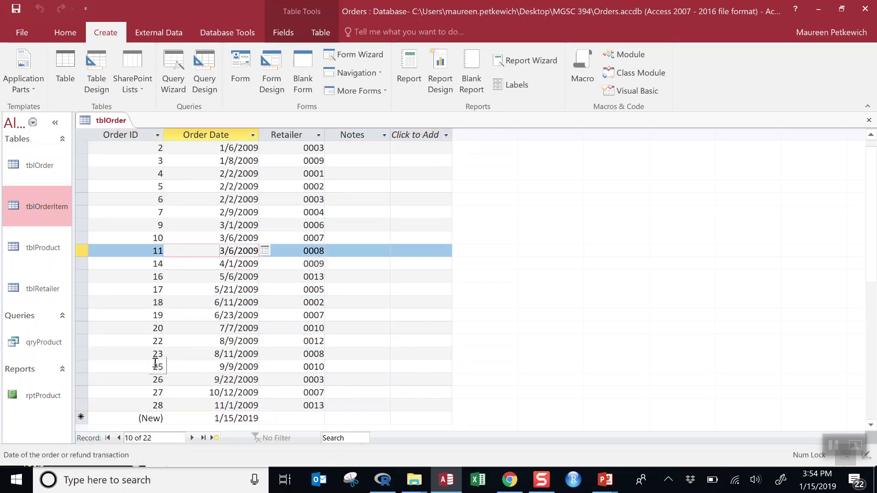
pyautogui.click(192, 438)
pyautogui.click(193, 437)
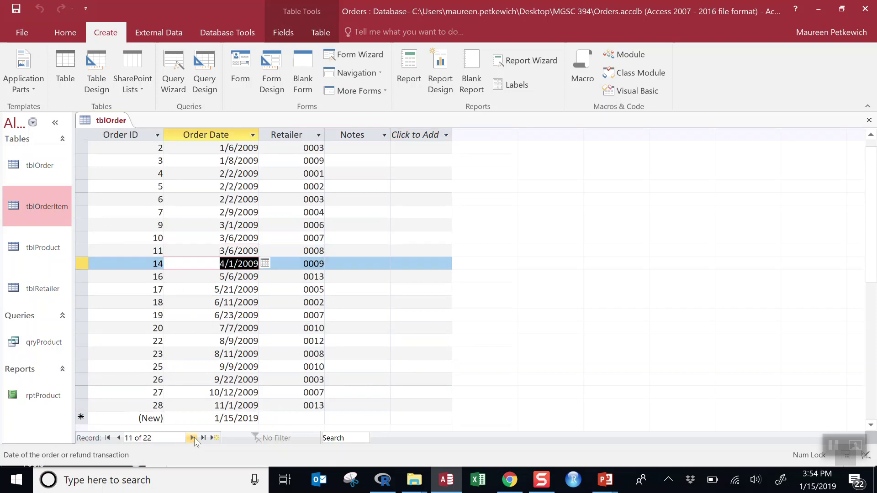
pyautogui.click(192, 437)
pyautogui.click(194, 438)
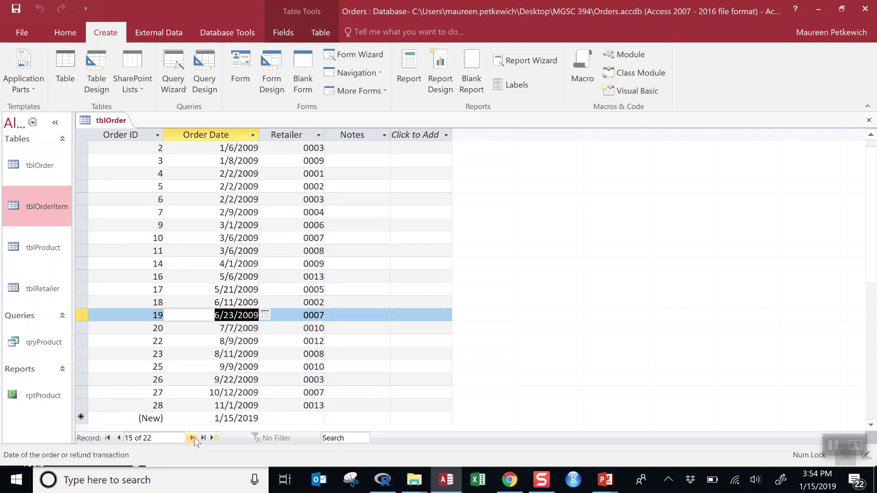
pyautogui.click(193, 437)
pyautogui.click(194, 437)
pyautogui.click(193, 438)
pyautogui.click(194, 437)
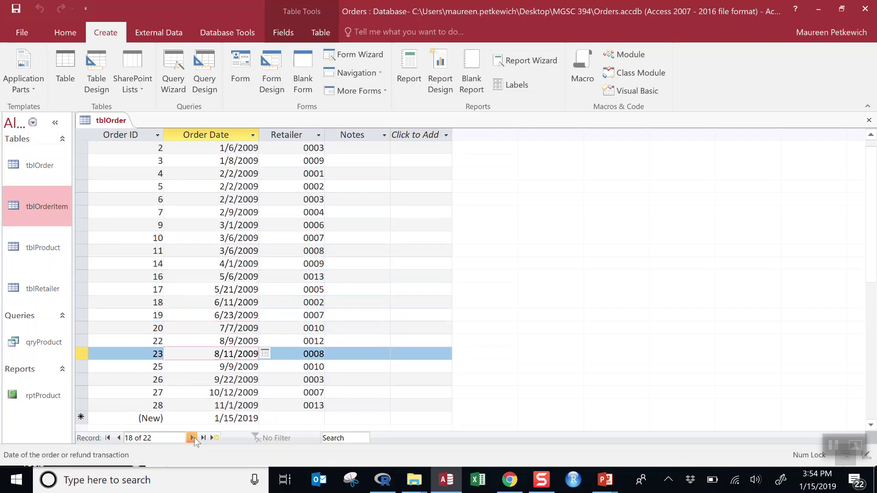
pyautogui.click(193, 437)
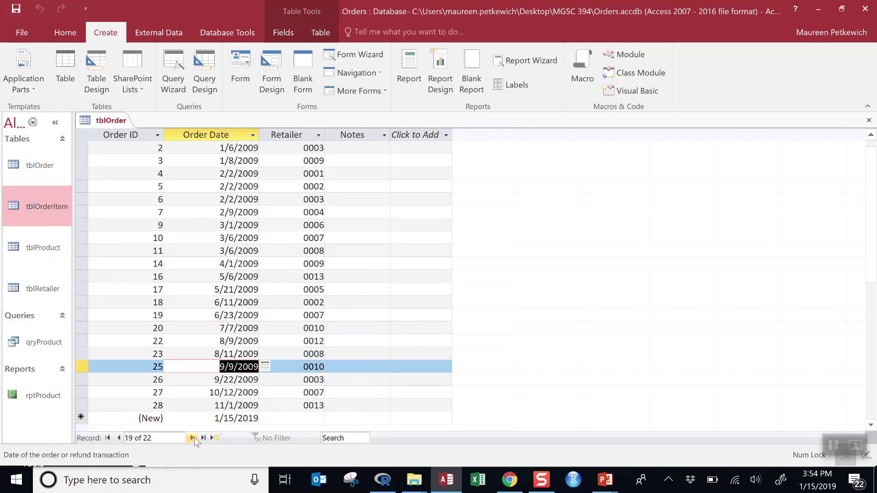
# Step: Search the tblOrder records for retailer 0007
pyautogui.click(340, 436)
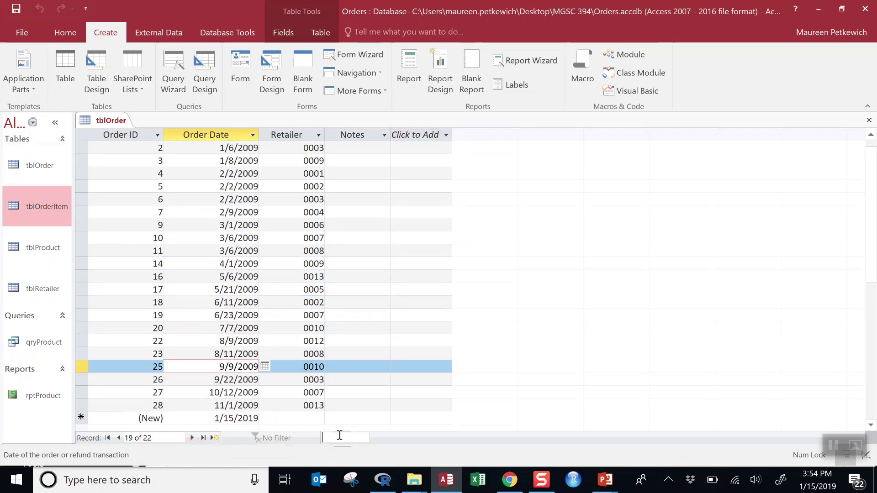
pyautogui.write('00')
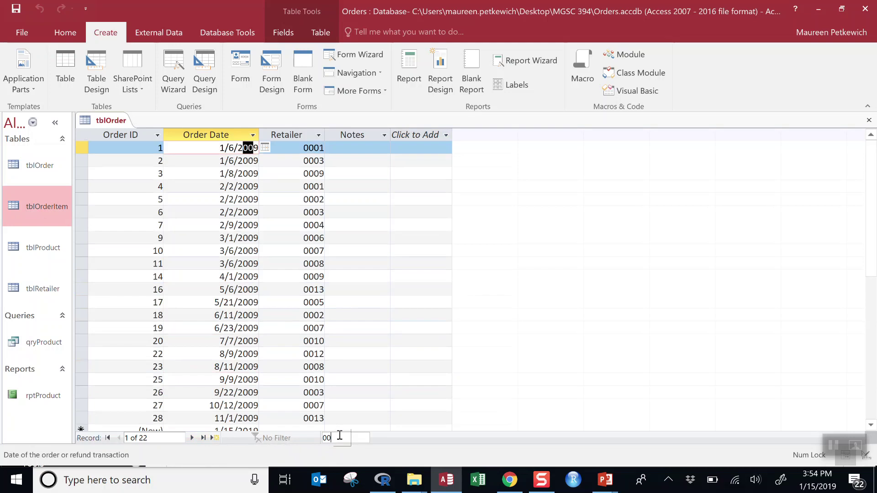
pyautogui.write('07')
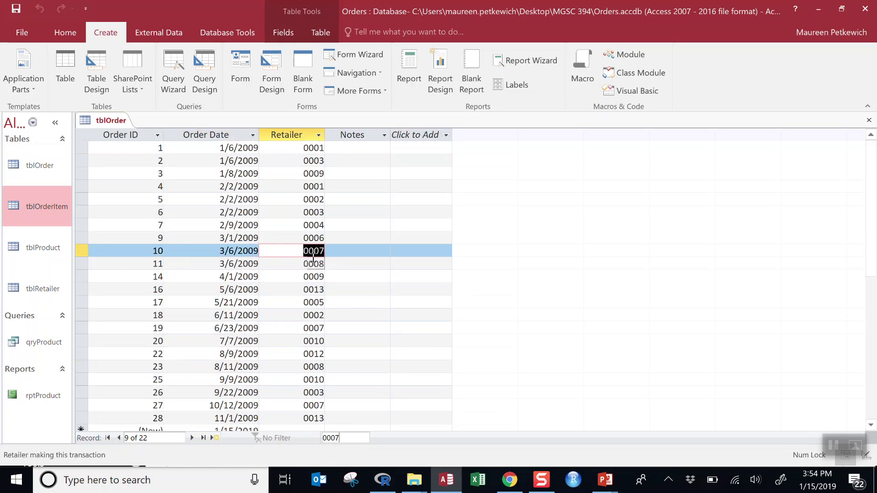
# Step: Add a new record at the end of tblOrder with 0019 as the Retailer
pyautogui.click(336, 364)
pyautogui.press('Down')
pyautogui.press('Down')
pyautogui.press('Down')
pyautogui.press('Down')
pyautogui.press('Down')
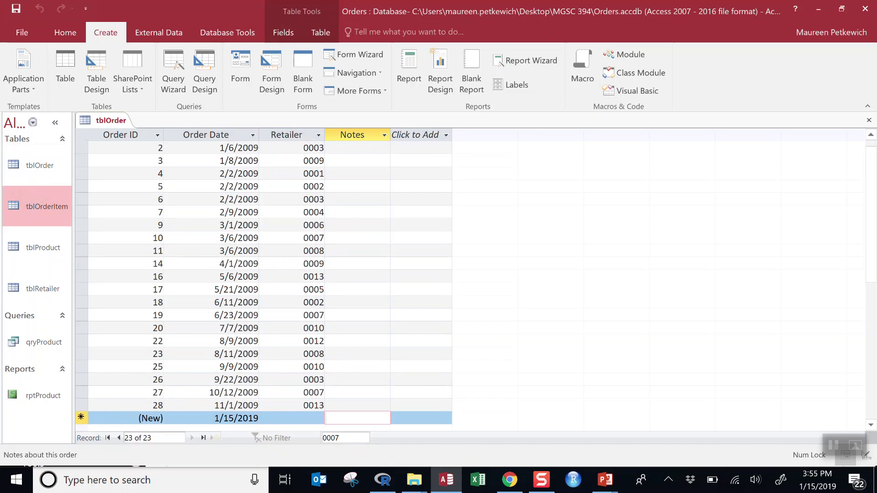
pyautogui.click(305, 230)
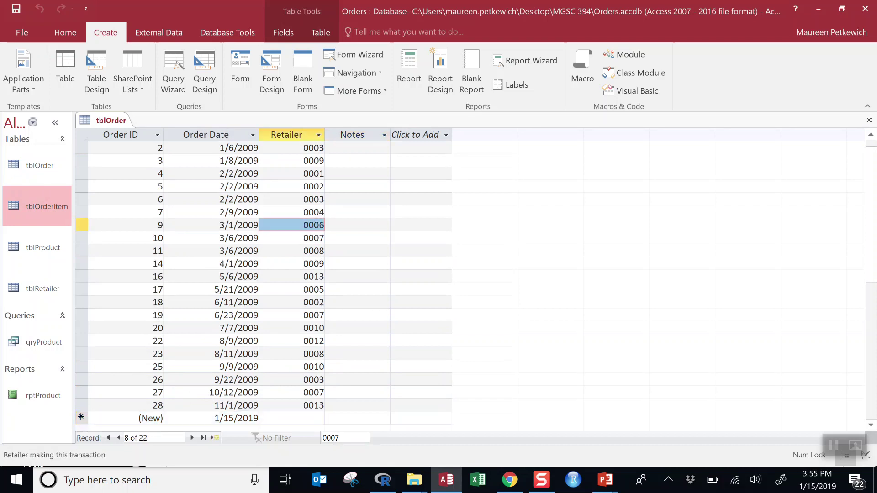
pyautogui.write('0')
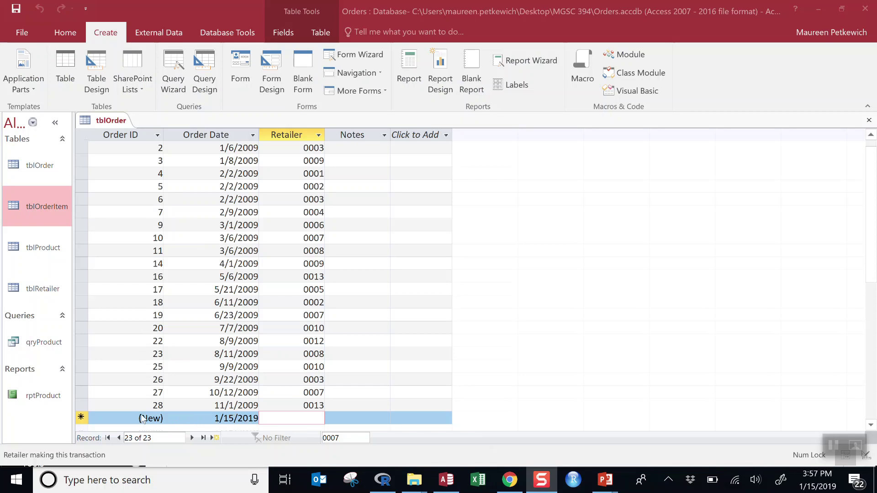
pyautogui.click(294, 418)
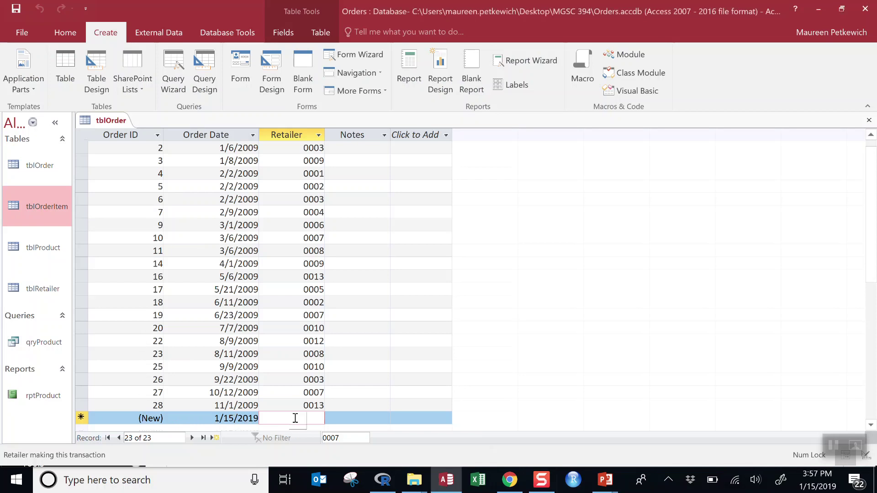
pyautogui.write('0')
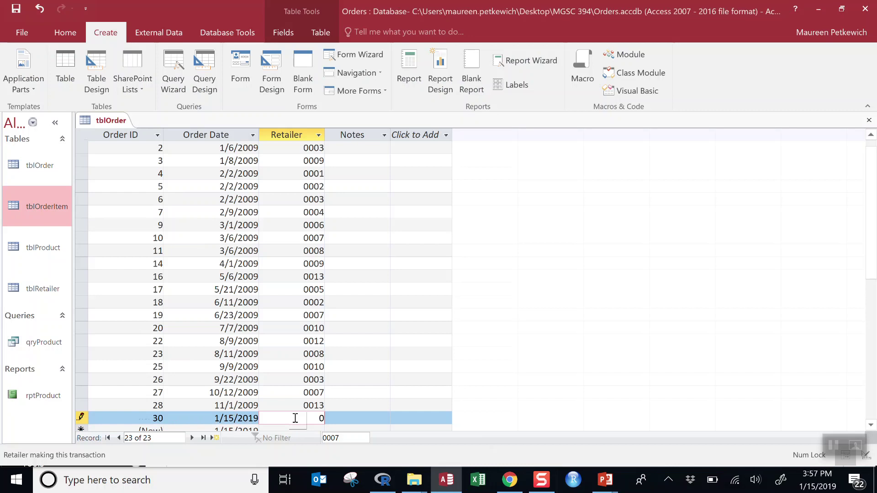
pyautogui.write('019')
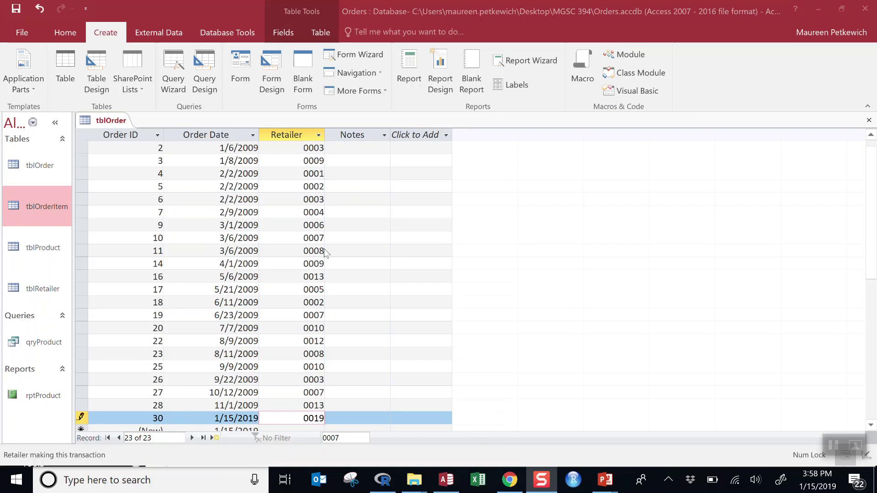
# Step: Switch tblOrder from Datasheet View to Design View
pyautogui.click(69, 34)
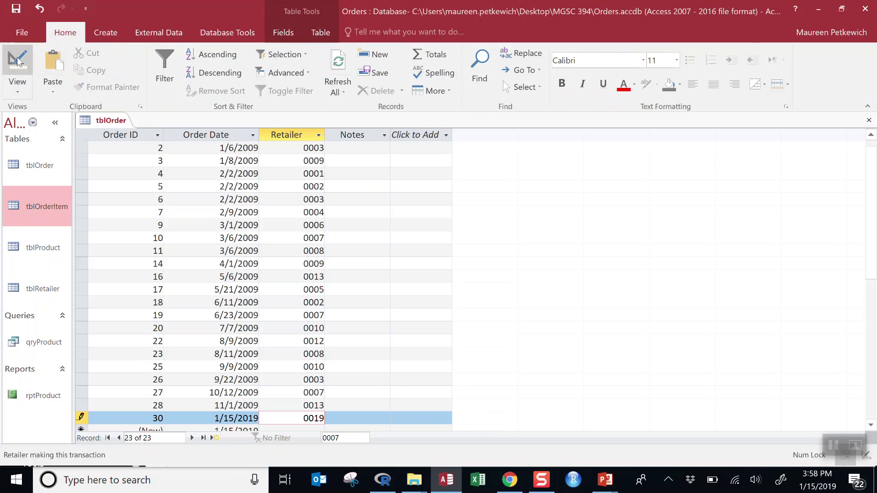
pyautogui.click(21, 91)
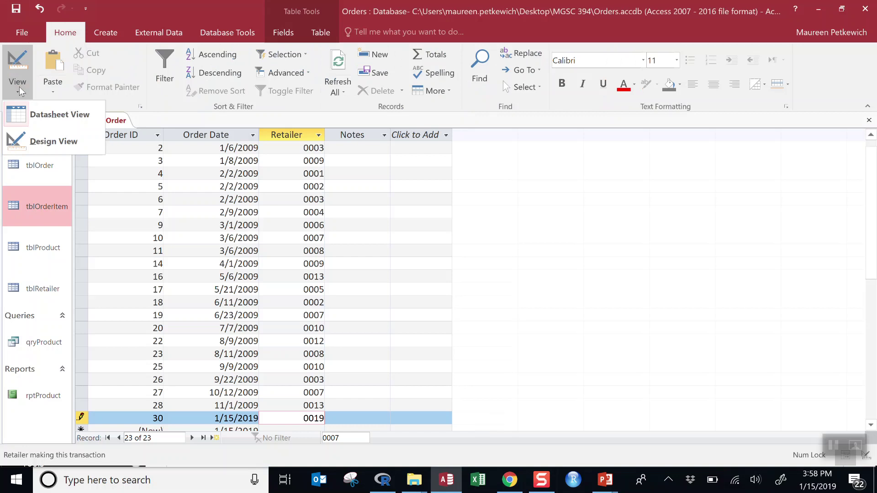
pyautogui.click(22, 115)
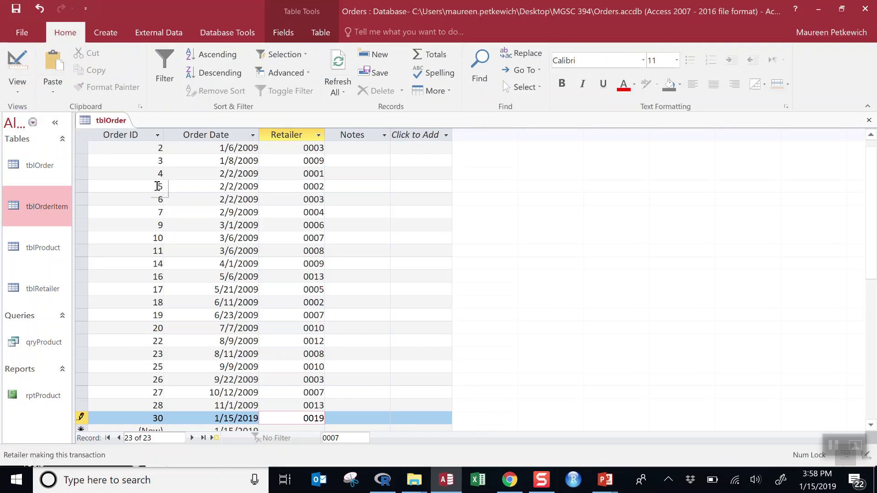
pyautogui.click(25, 86)
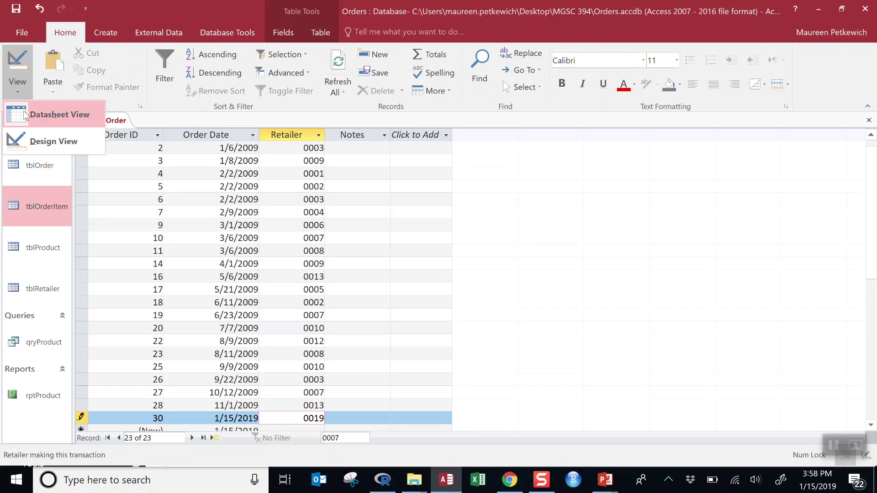
pyautogui.click(30, 139)
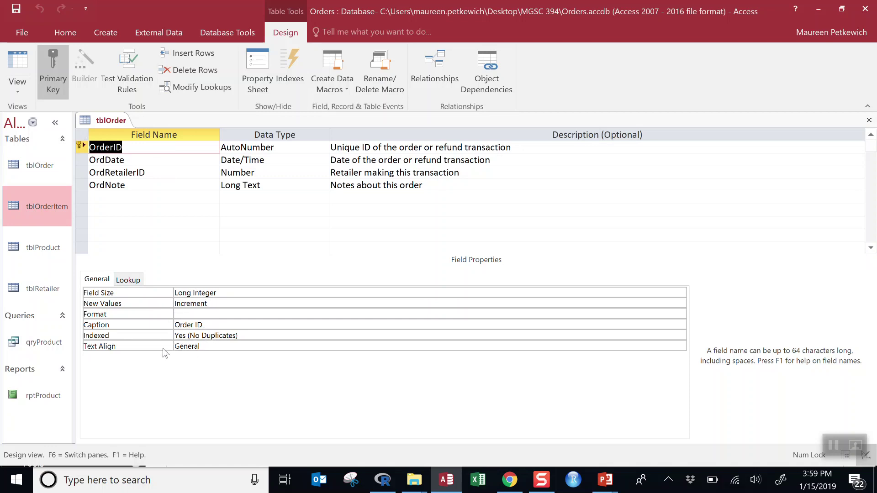
# Step: Examine the field properties of OrdDate, OrdRetailerID and OrdNote, ending on OrdDate
pyautogui.click(120, 161)
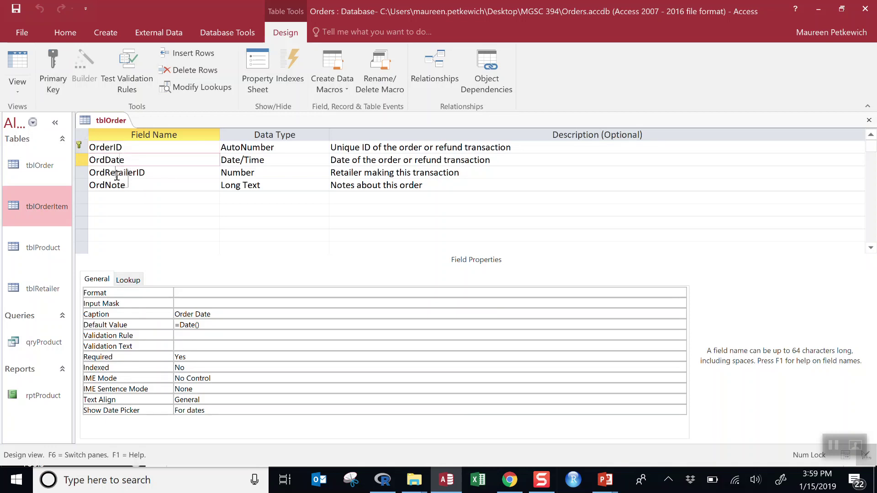
pyautogui.click(117, 174)
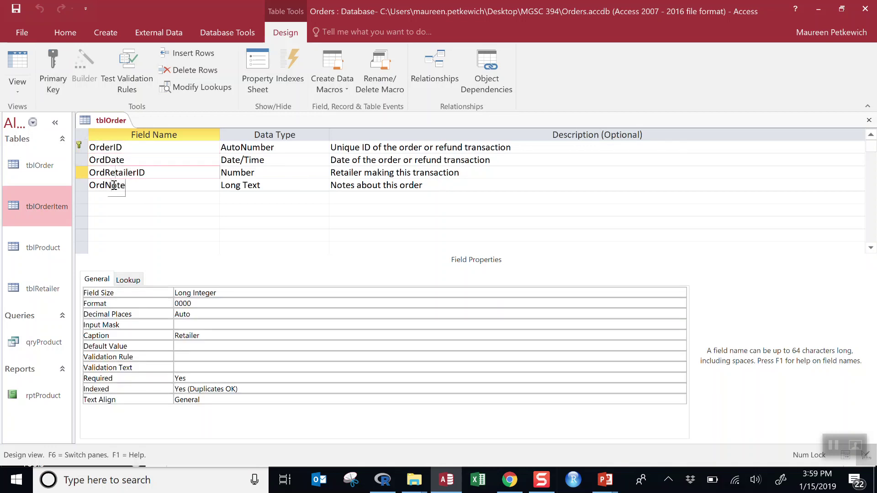
pyautogui.click(114, 185)
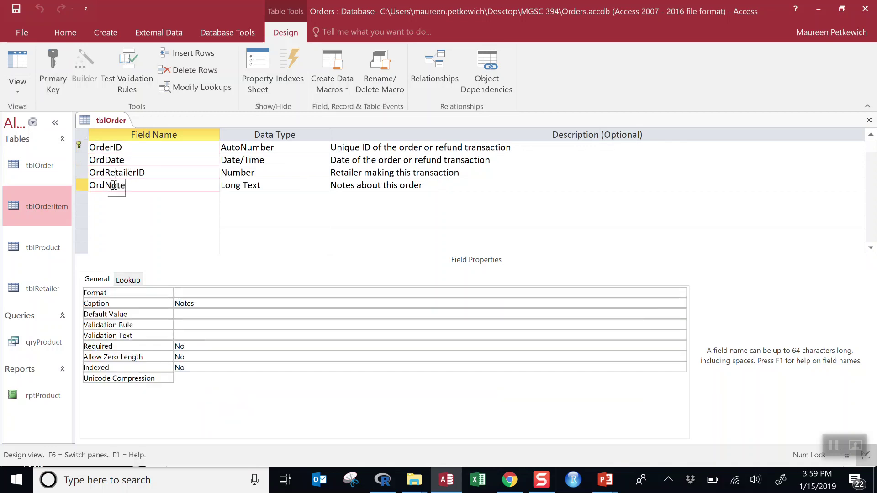
pyautogui.click(118, 163)
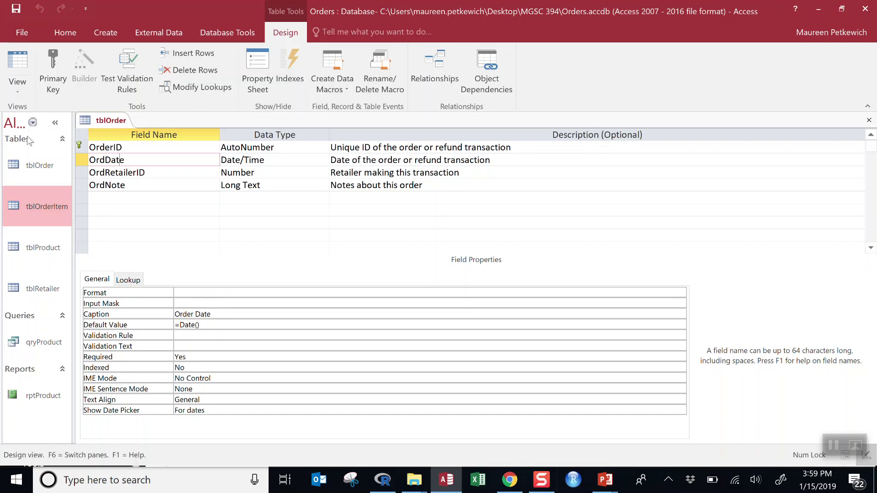
# Step: Return tblOrder to Datasheet View and review the available table views
pyautogui.click(18, 94)
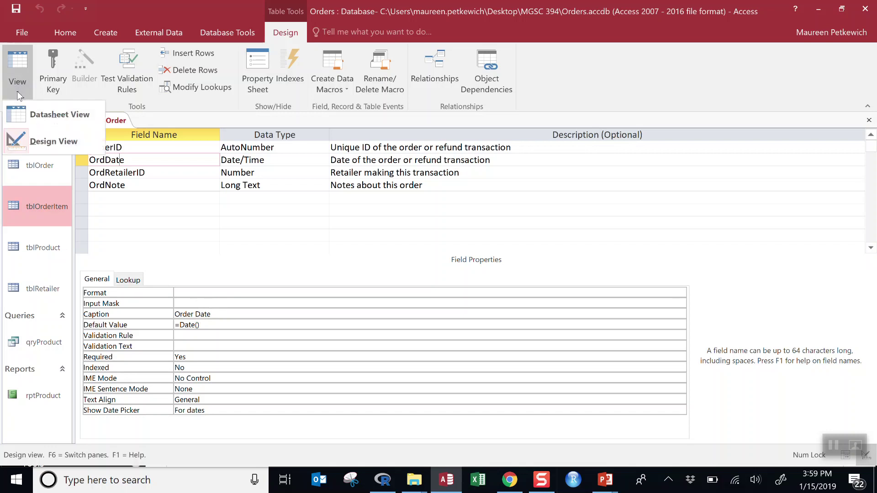
pyautogui.click(25, 120)
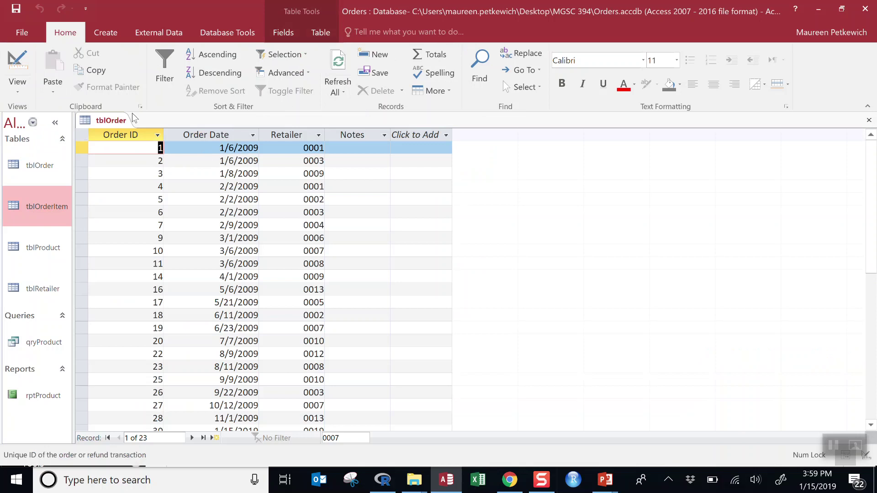
pyautogui.click(21, 91)
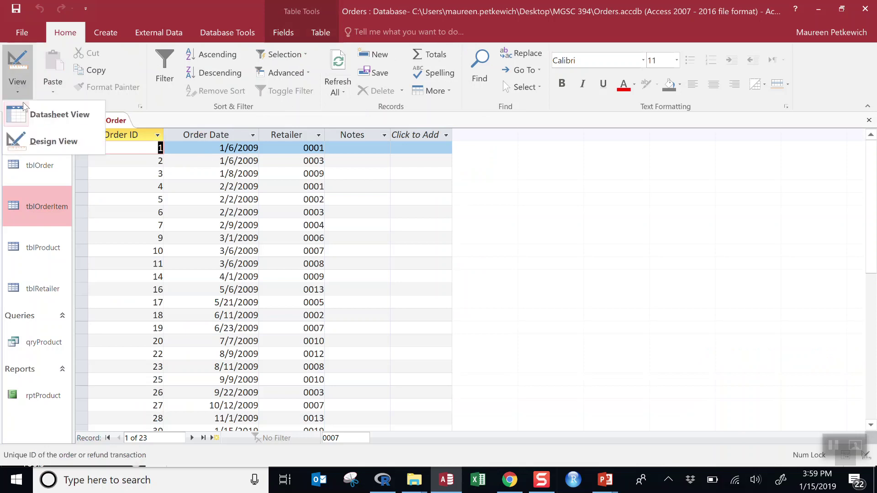
pyautogui.click(24, 118)
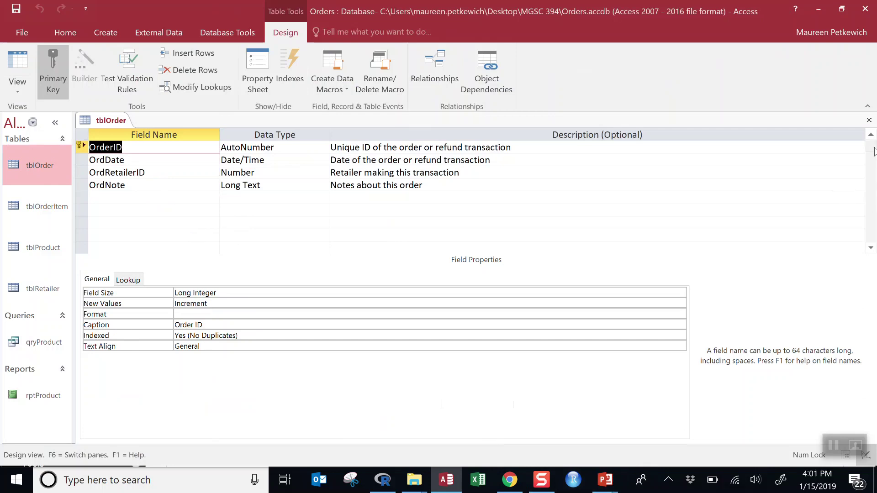
# Step: Close and reopen the tblOrder table in Datasheet View, and switch it to Design View
pyautogui.moveTo(874, 159)
pyautogui.mouseDown()
pyautogui.moveTo(872, 231)
pyautogui.moveTo(868, 157)
pyautogui.mouseUp()
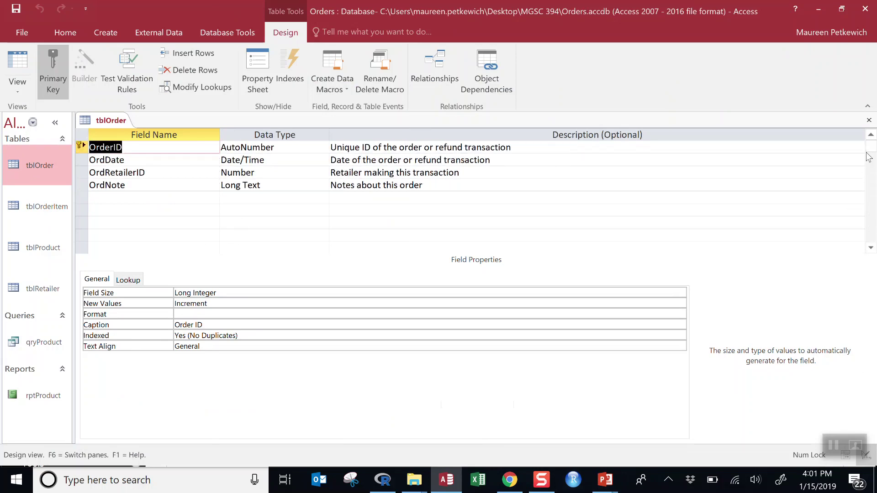
pyautogui.click(870, 122)
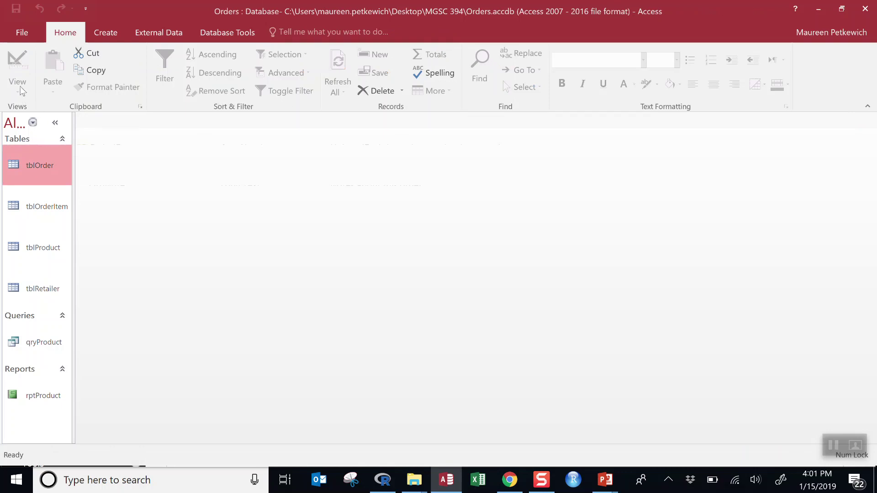
pyautogui.doubleClick(47, 173)
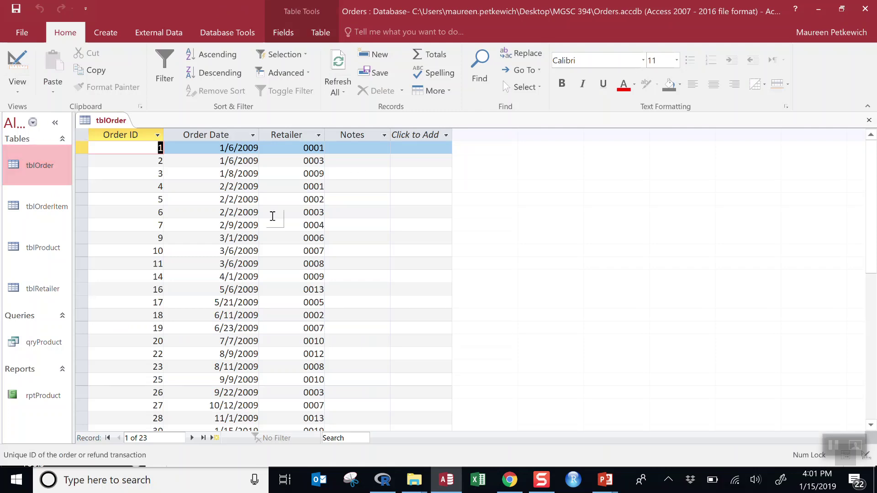
pyautogui.click(17, 86)
pyautogui.click(20, 140)
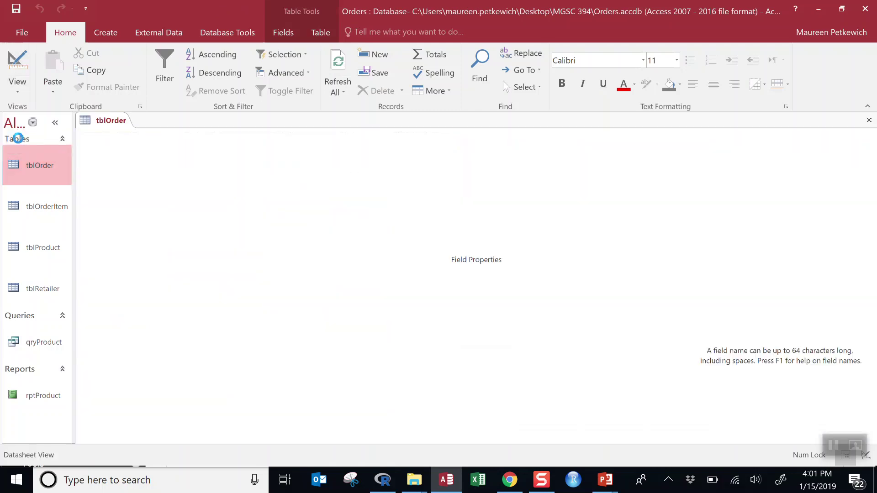